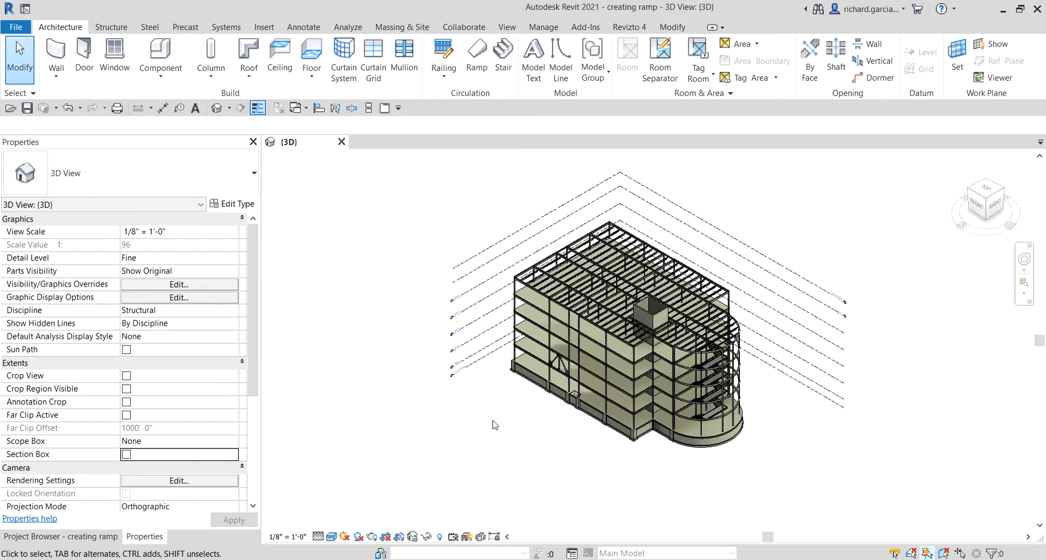
Open the Level 1 structural plan at the building's inner corner around grids 6, 7, A and B
{"action": "left_click", "coordinate": [108, 539]}
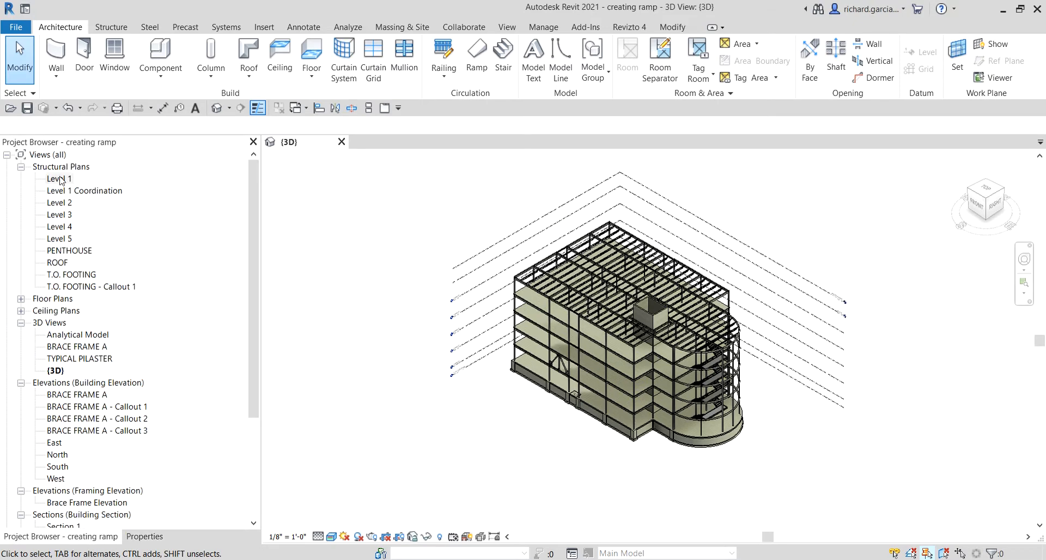
{"action": "left_click", "coordinate": [61, 180]}
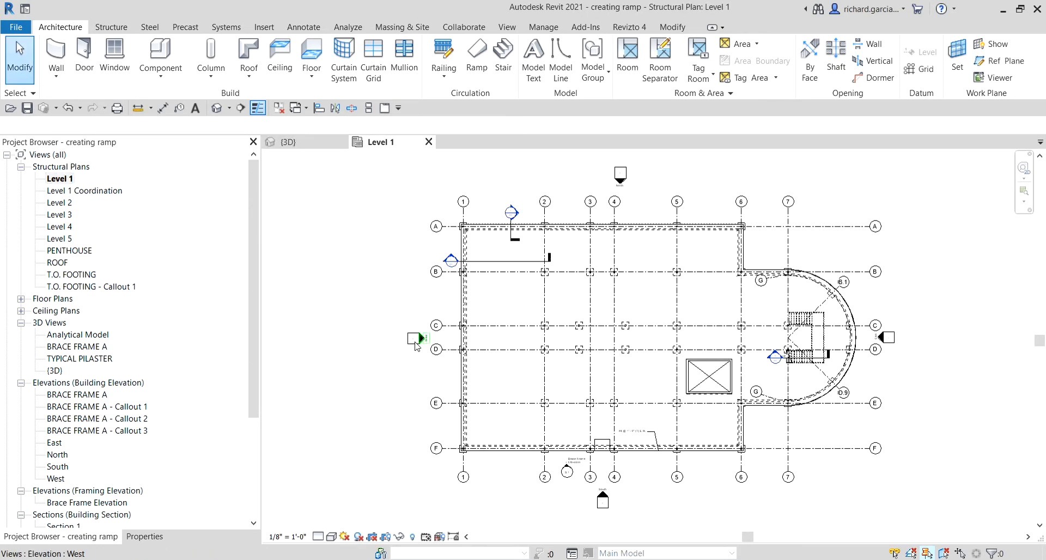
{"action": "scroll", "coordinate": [848, 454], "scroll_direction": "up", "scroll_amount": 2}
{"action": "scroll", "coordinate": [853, 422], "scroll_direction": "down", "scroll_amount": 1}
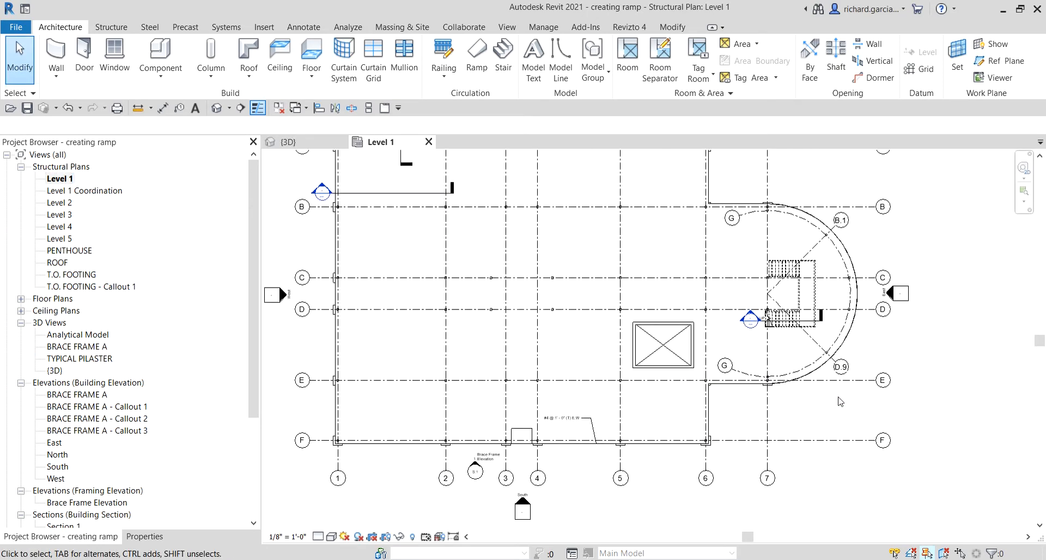
{"action": "middle_click_drag", "start_coordinate": [823, 352], "coordinate": [794, 496]}
{"action": "scroll", "coordinate": [763, 323], "scroll_direction": "up", "scroll_amount": 2}
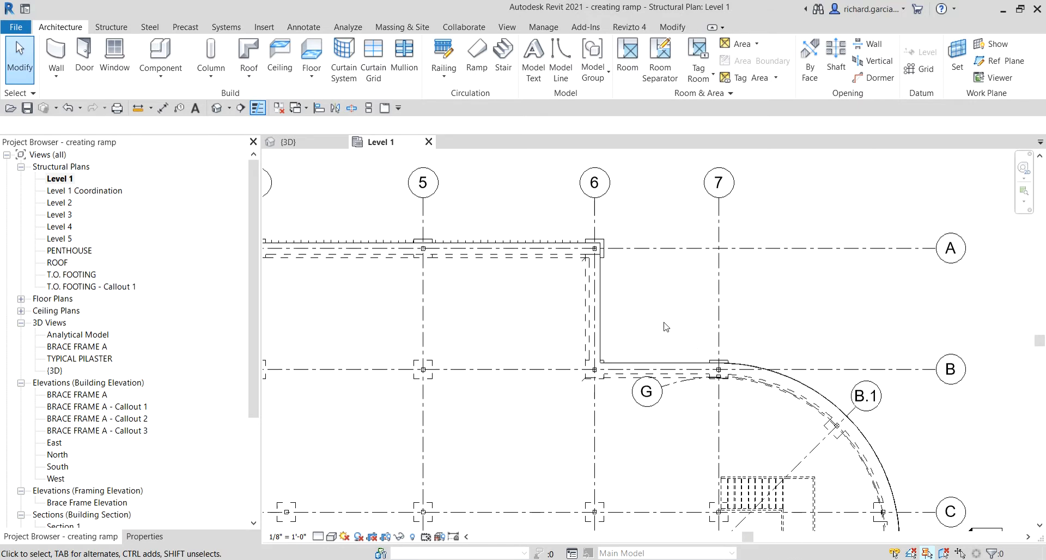
{"action": "middle_click_drag", "start_coordinate": [664, 327], "coordinate": [653, 334]}
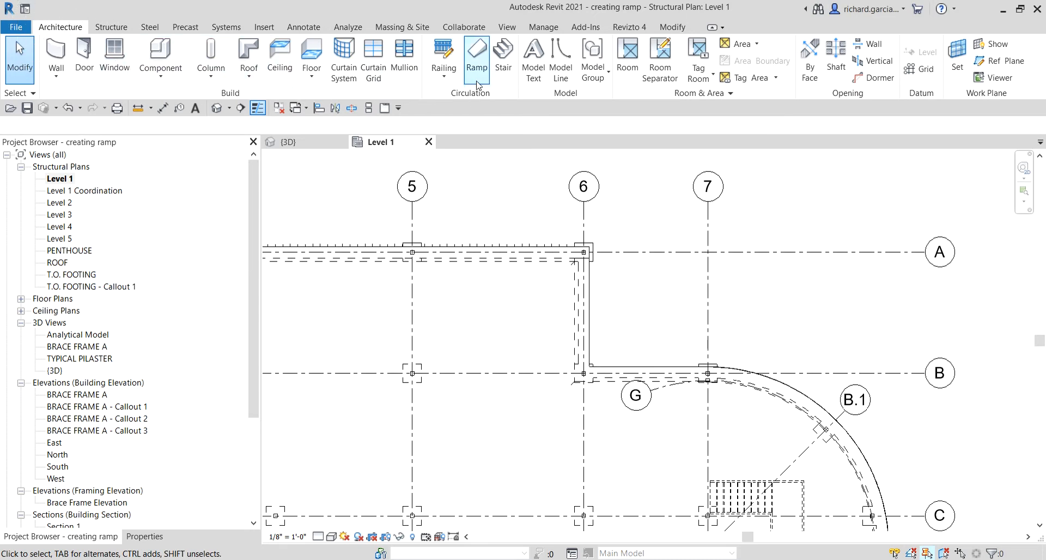
Start a ramp with base level Level 1, base offset -2' 6" and top level Level 1
{"action": "key", "text": "ctrl"}
{"action": "left_click", "coordinate": [476, 64]}
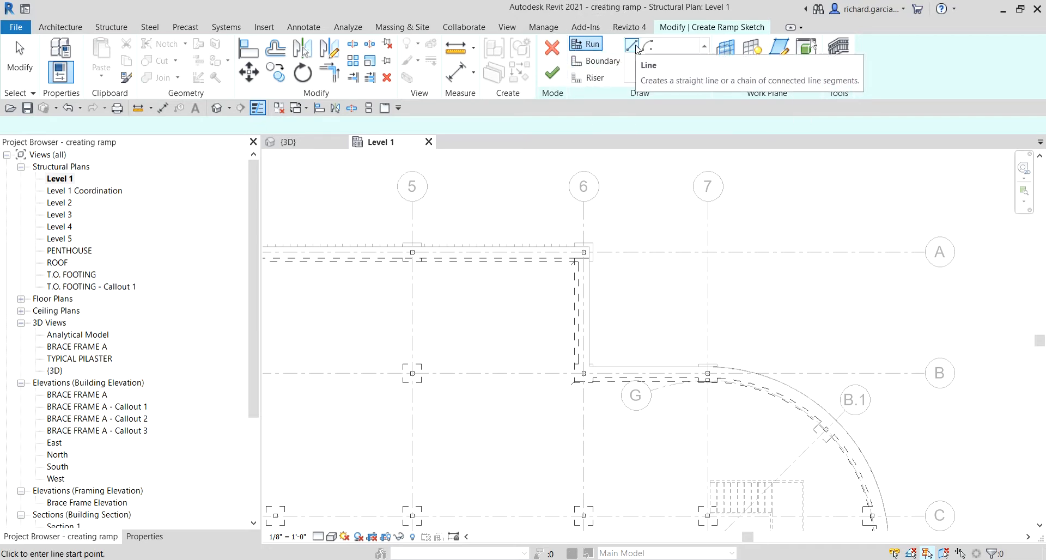
{"action": "left_click", "coordinate": [144, 539]}
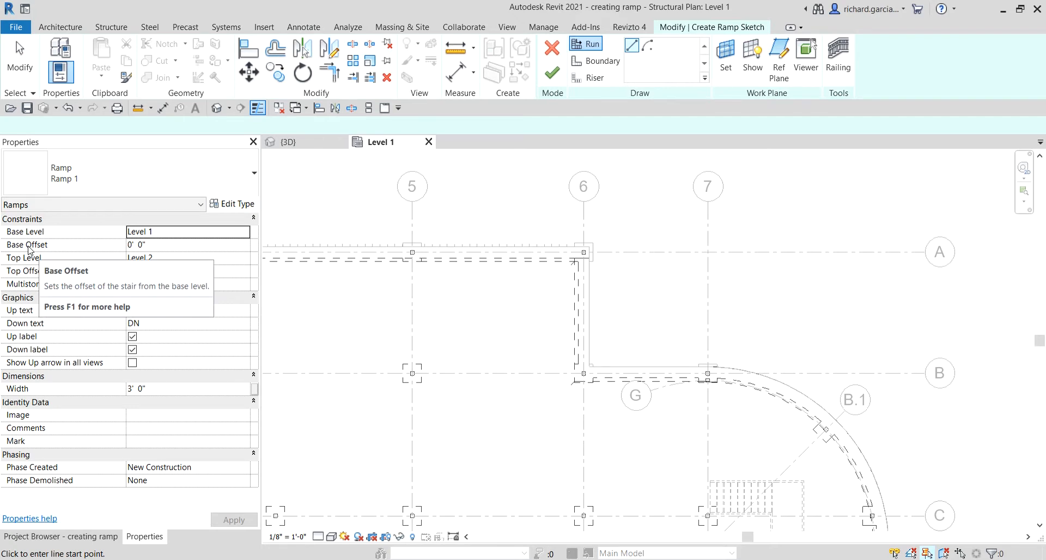
{"action": "left_click", "coordinate": [144, 233]}
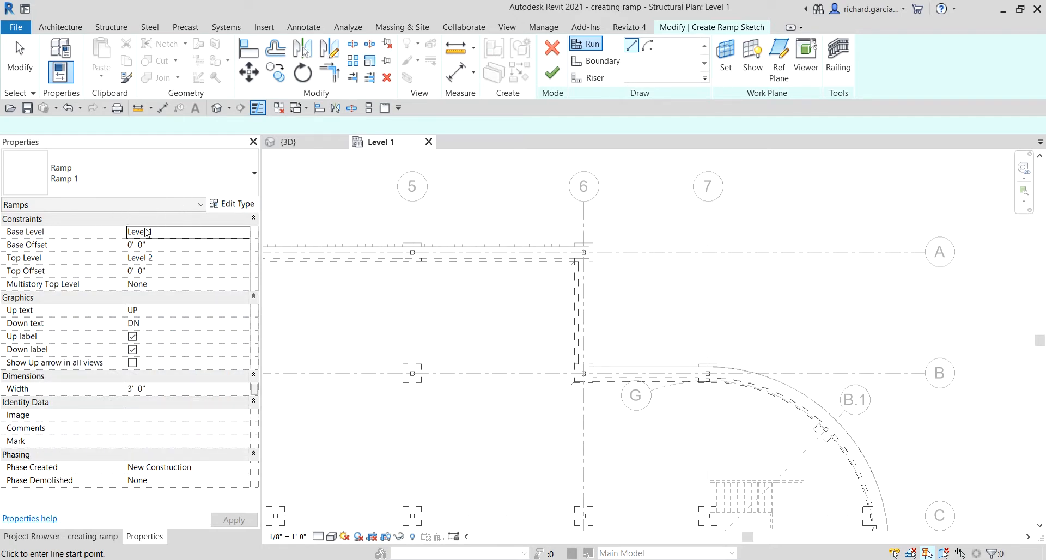
{"action": "left_click", "coordinate": [145, 228]}
{"action": "left_click", "coordinate": [161, 249]}
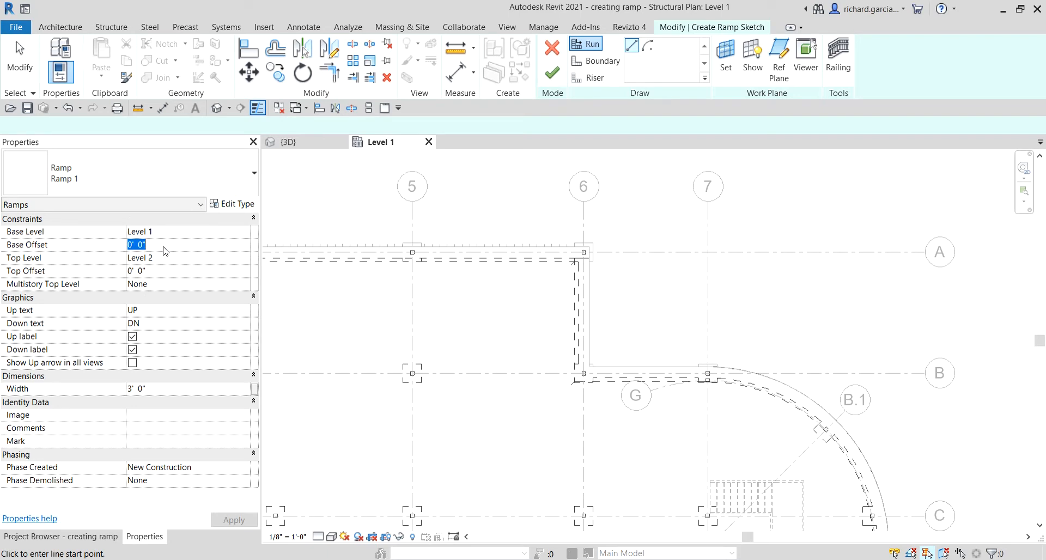
{"action": "type", "text": "-2 6"}
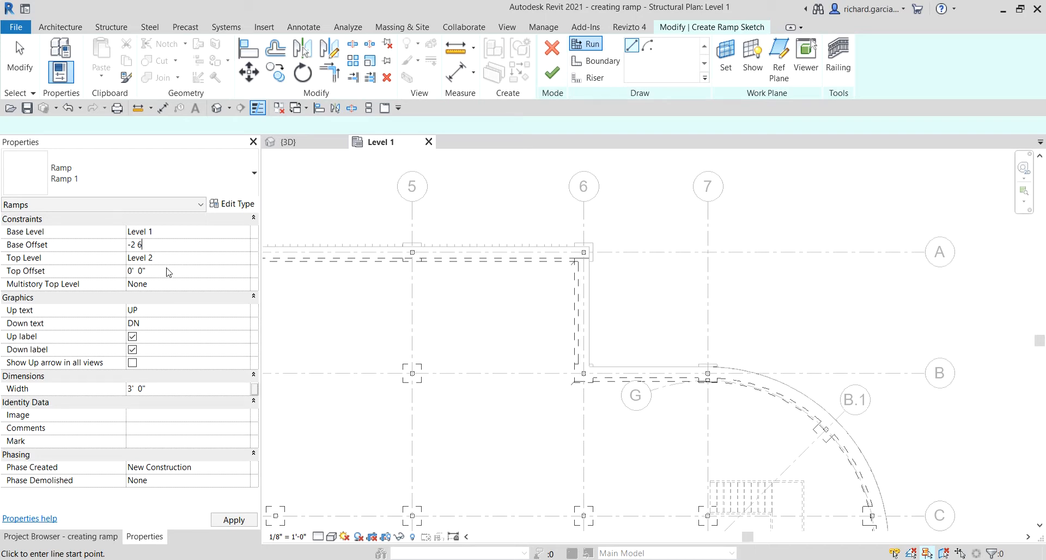
{"action": "left_click", "coordinate": [172, 263]}
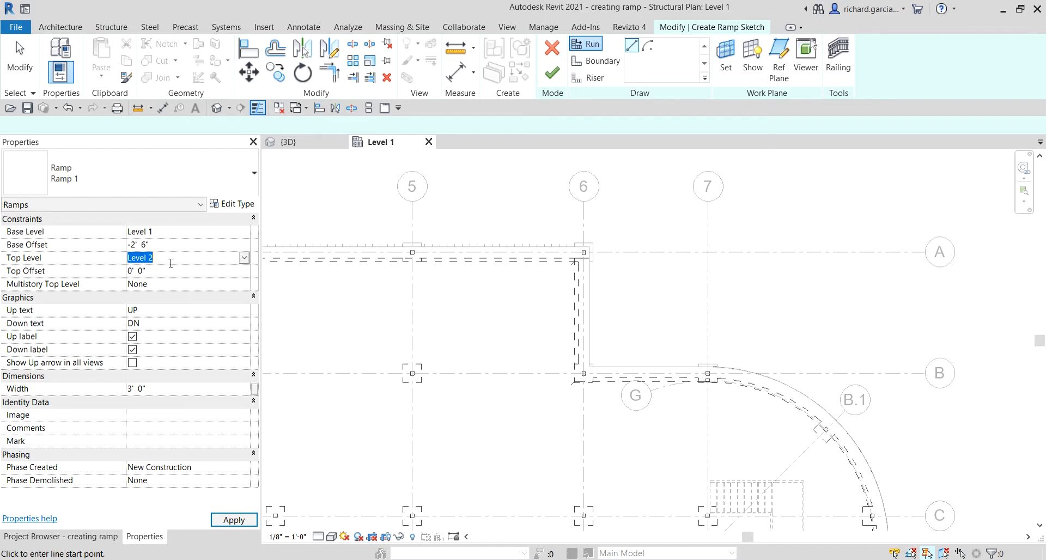
{"action": "left_click", "coordinate": [244, 259]}
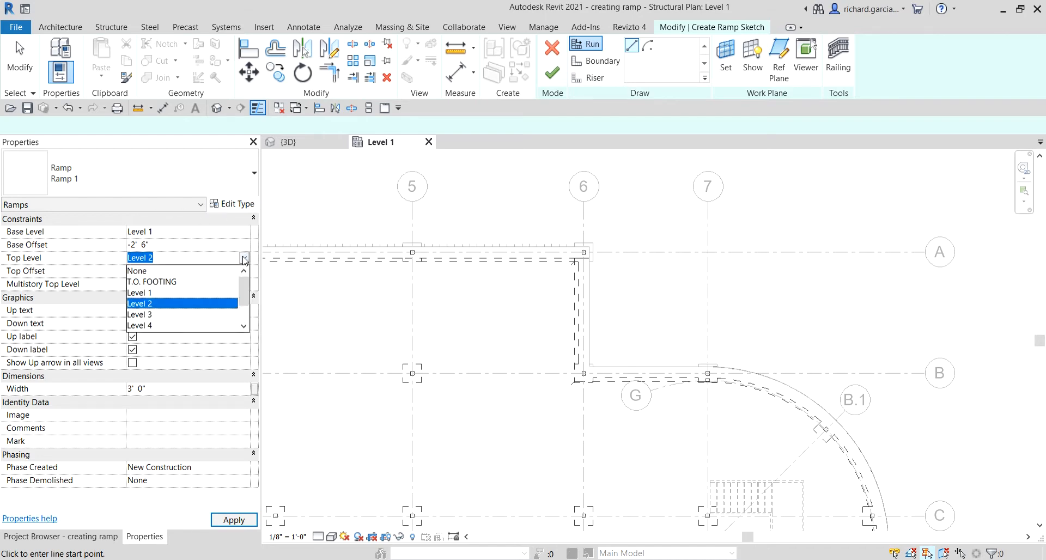
{"action": "left_click", "coordinate": [146, 293]}
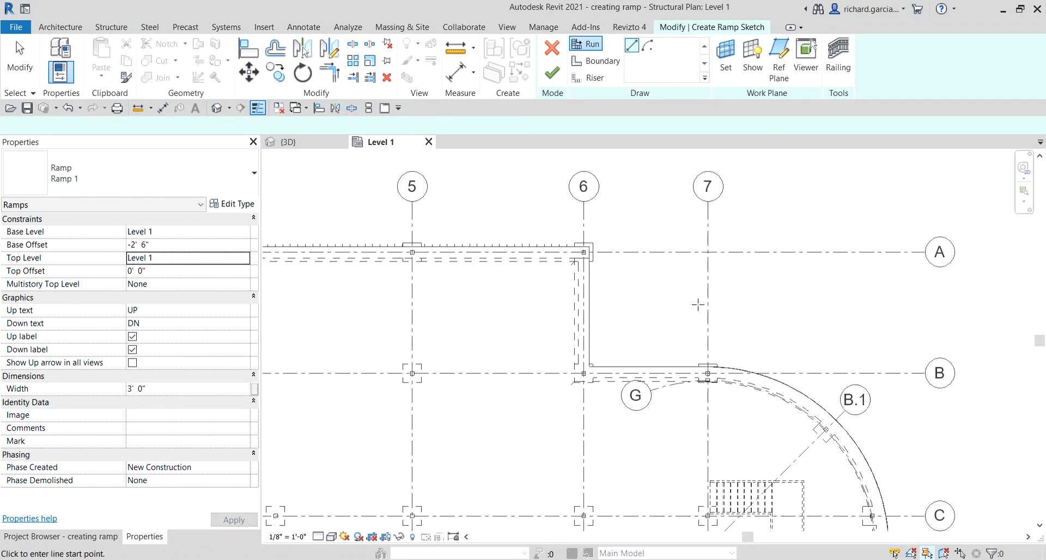
Draw a straight 15' ramp run vertically upward from the wall face along grid B, between grids 6 and 7
{"action": "middle_click_drag", "start_coordinate": [697, 304], "coordinate": [567, 320]}
{"action": "scroll", "coordinate": [508, 343], "scroll_direction": "up", "scroll_amount": 2}
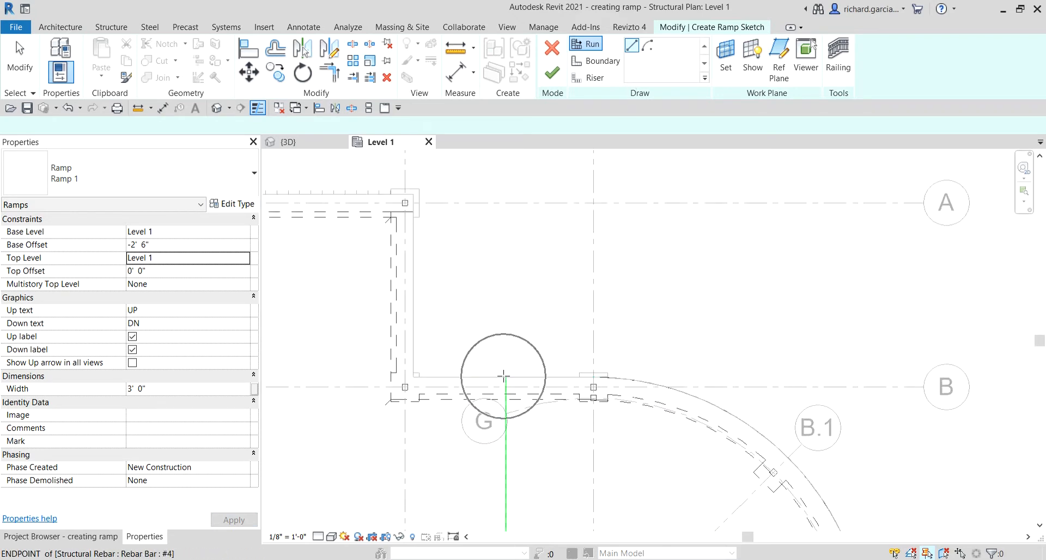
{"action": "left_click", "coordinate": [505, 376]}
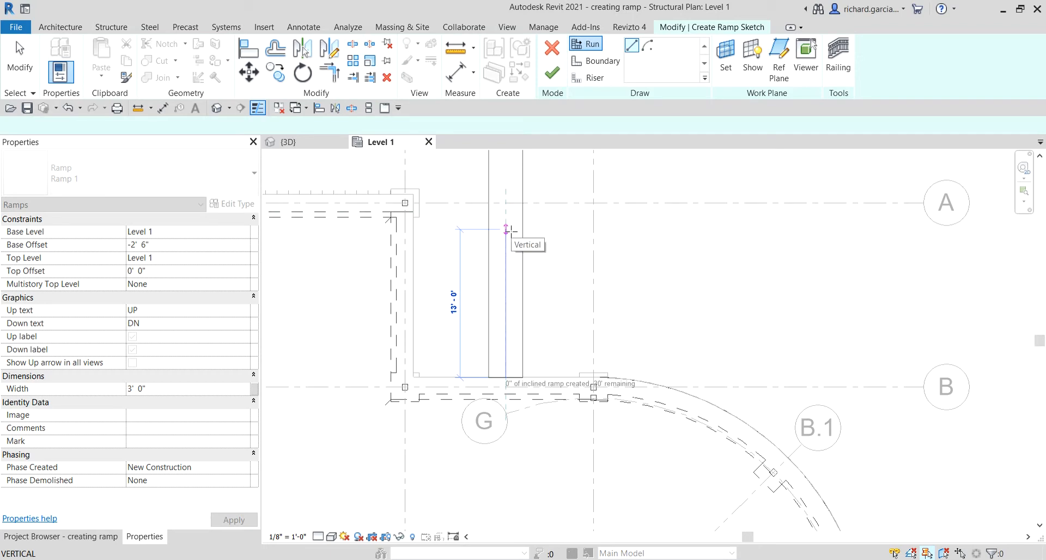
{"action": "type", "text": "15"}
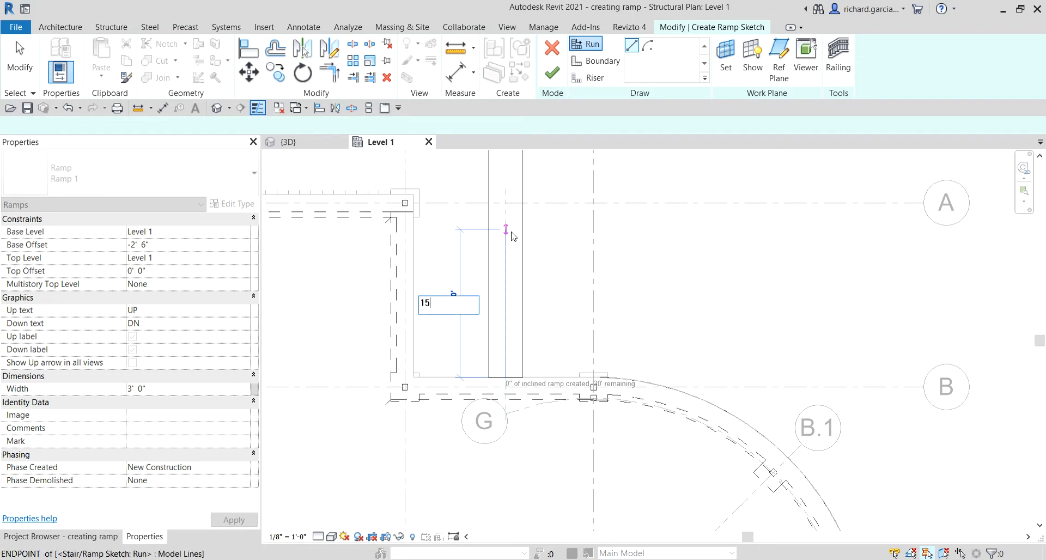
{"action": "key", "text": "Return"}
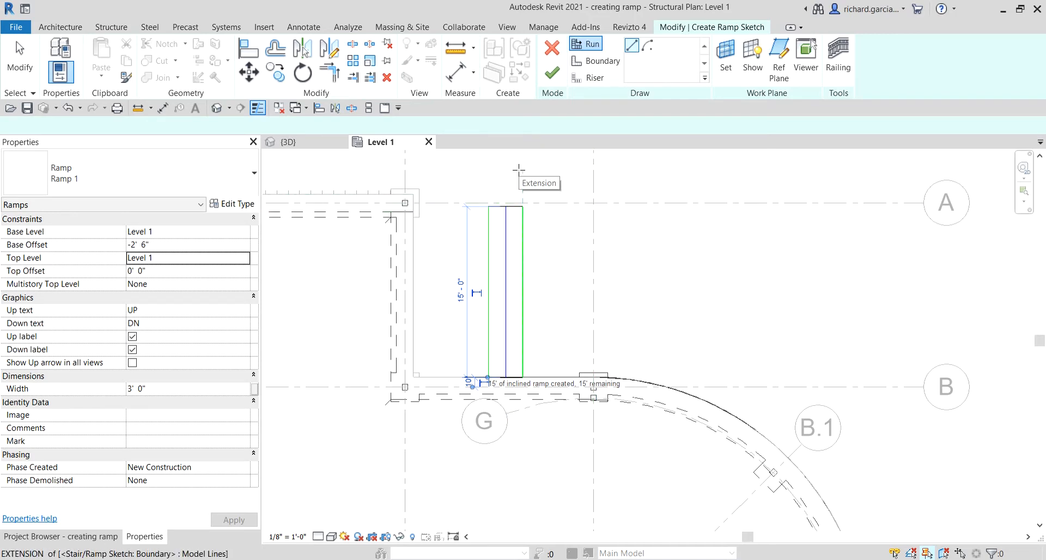
Draw a second 15' run horizontally to the right past grid 7, starting above grid A beyond the first run's end
{"action": "scroll", "coordinate": [517, 175], "scroll_direction": "up", "scroll_amount": 4}
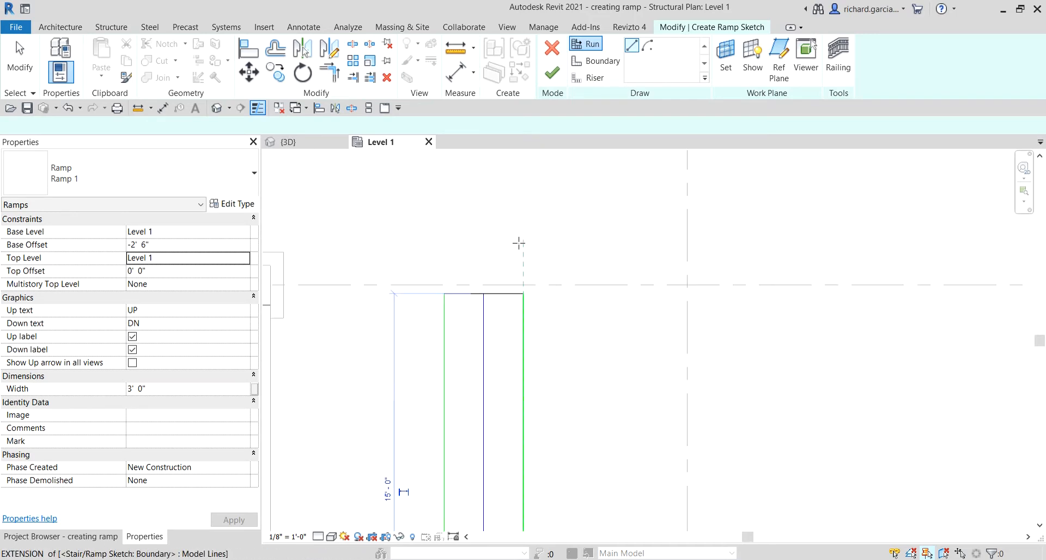
{"action": "left_click", "coordinate": [519, 214]}
{"action": "scroll", "coordinate": [585, 214], "scroll_direction": "down", "scroll_amount": 2}
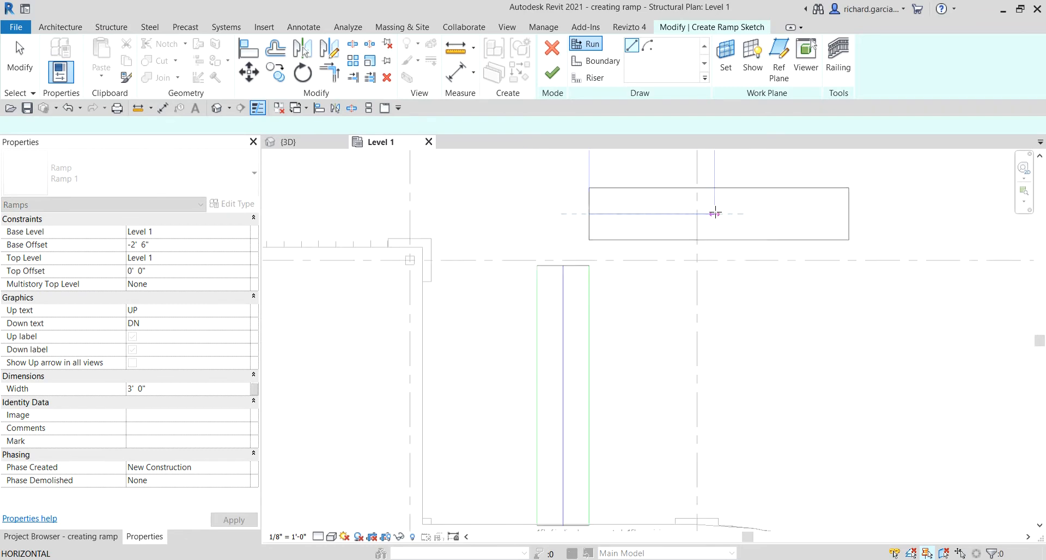
{"action": "scroll", "coordinate": [715, 213], "scroll_direction": "down", "scroll_amount": 1}
{"action": "middle_click_drag", "start_coordinate": [747, 213], "coordinate": [602, 262]}
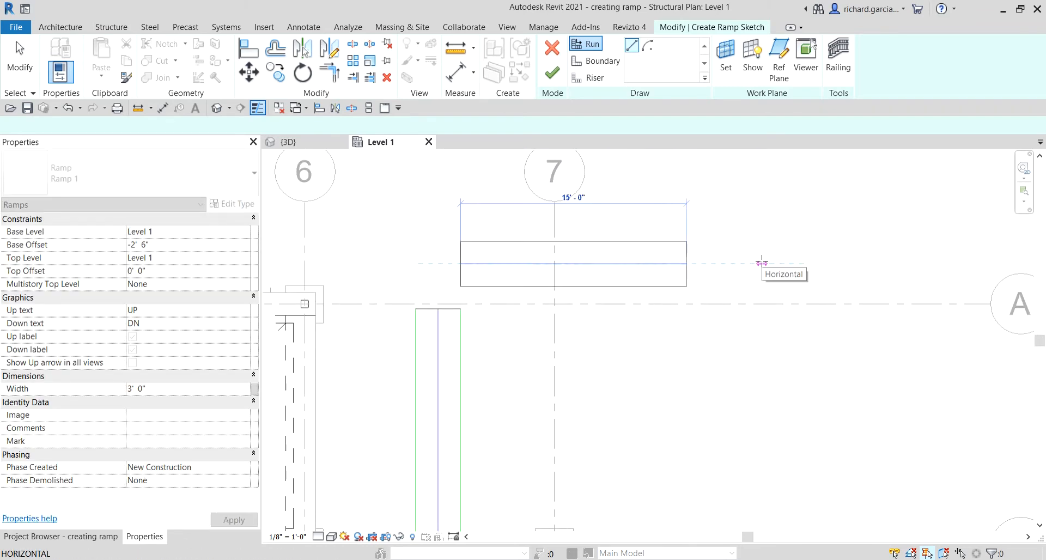
{"action": "left_click", "coordinate": [762, 263]}
{"action": "key", "text": "Escape"}
Check the L-shaped ramp sketch at the wall and finish it
{"action": "middle_click_drag", "start_coordinate": [506, 392], "coordinate": [583, 298]}
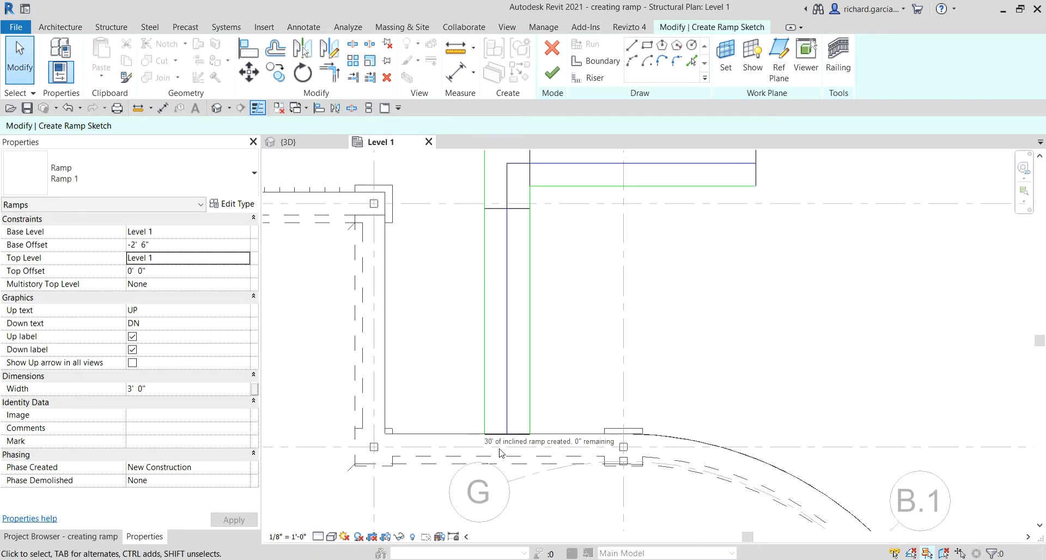
{"action": "scroll", "coordinate": [499, 449], "scroll_direction": "up", "scroll_amount": 3}
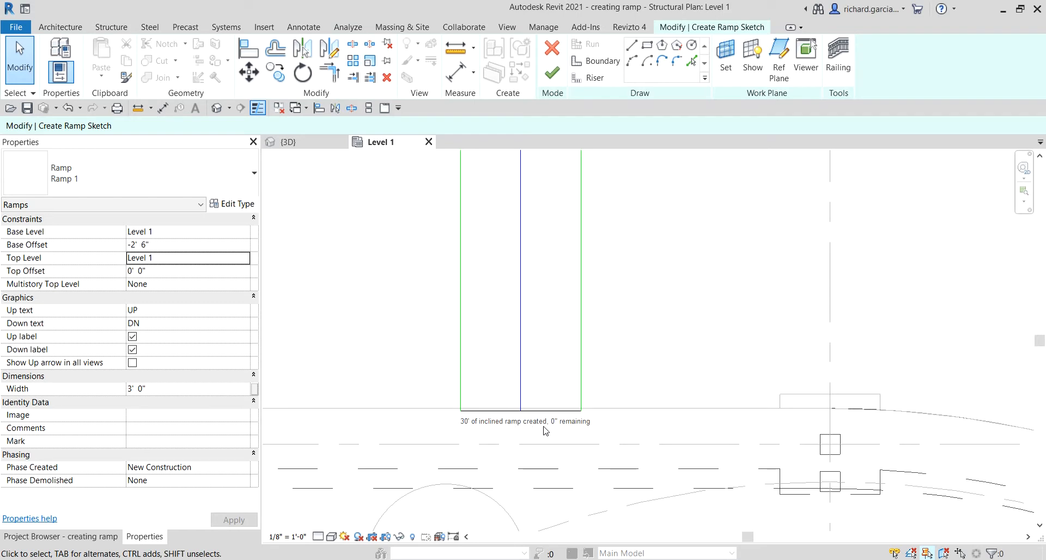
{"action": "scroll", "coordinate": [605, 348], "scroll_direction": "down", "scroll_amount": 4}
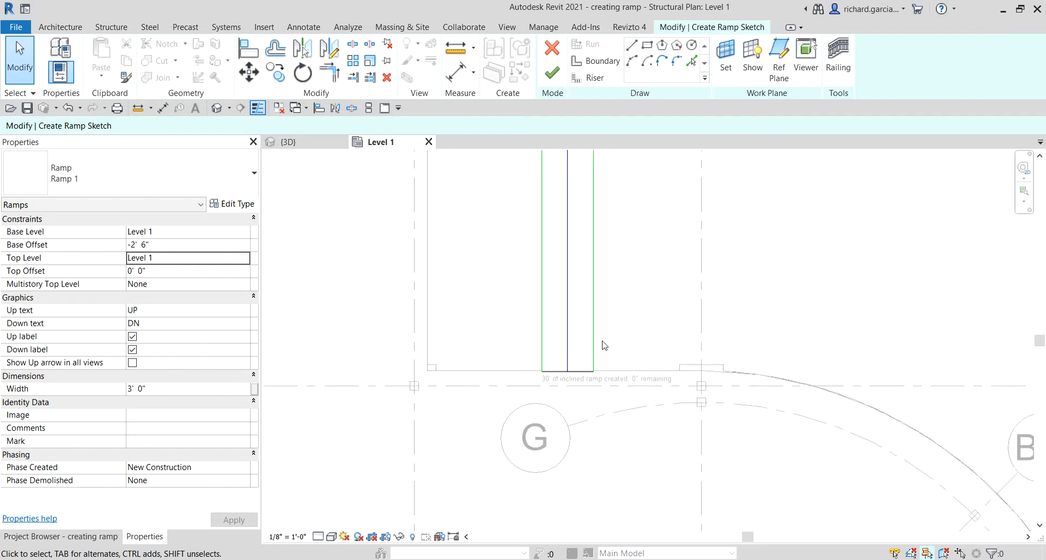
{"action": "middle_click_drag", "start_coordinate": [605, 349], "coordinate": [592, 363]}
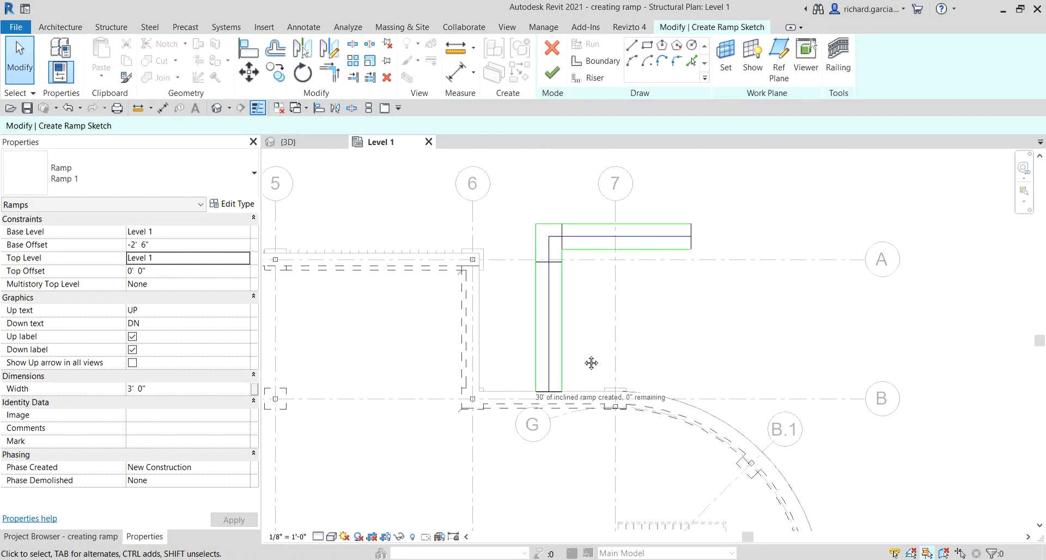
{"action": "left_click", "coordinate": [551, 81]}
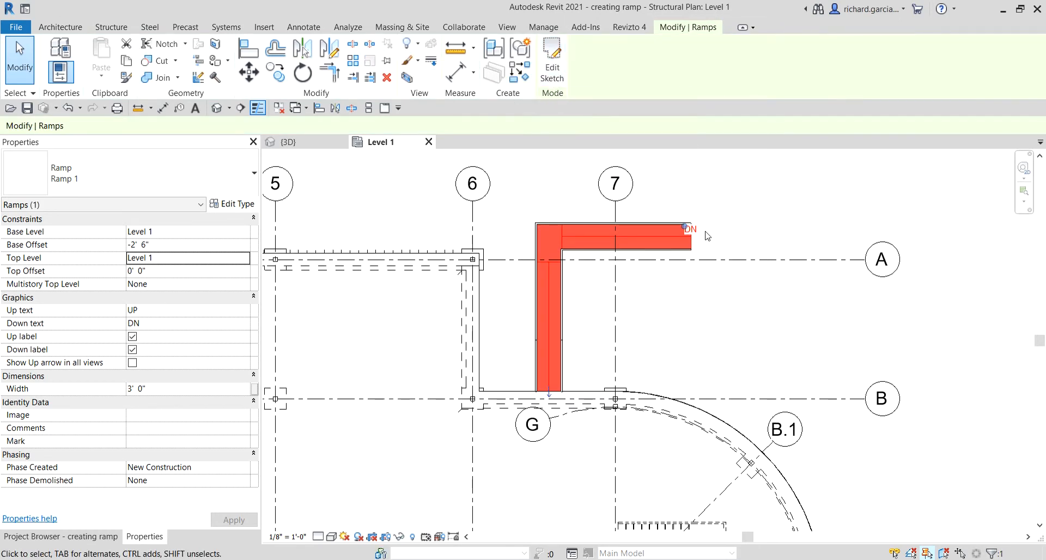
{"action": "left_click", "coordinate": [719, 322]}
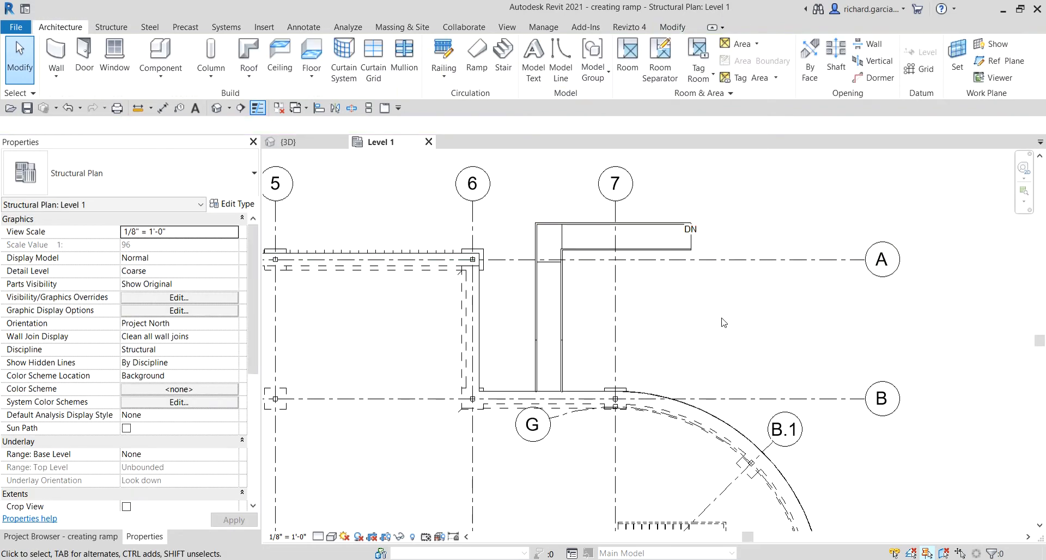
Move the ramp's DN label clear of the run, just outside its right end
{"action": "scroll", "coordinate": [700, 300], "scroll_direction": "up", "scroll_amount": 2}
{"action": "scroll", "coordinate": [711, 178], "scroll_direction": "up", "scroll_amount": 3}
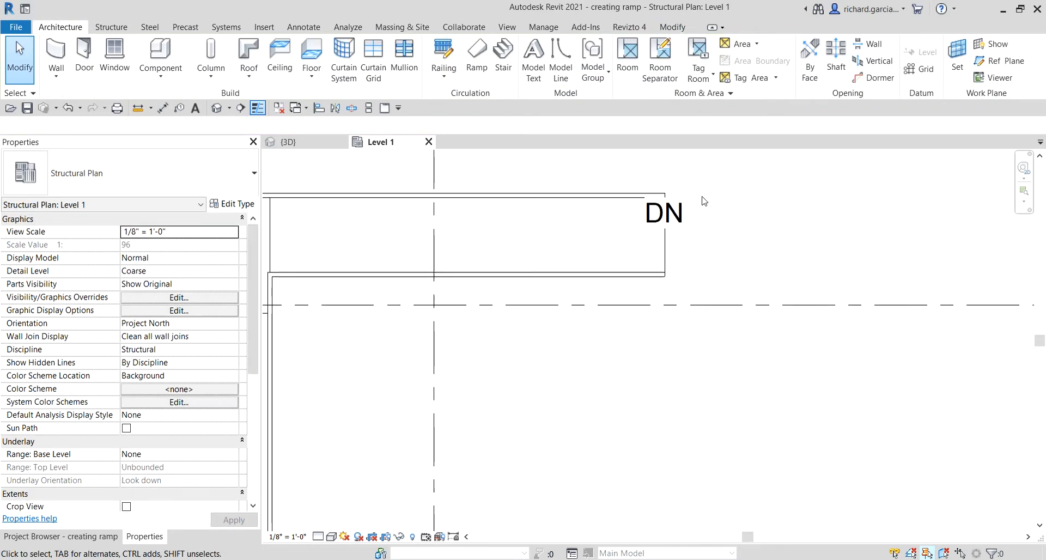
{"action": "left_click", "coordinate": [681, 225]}
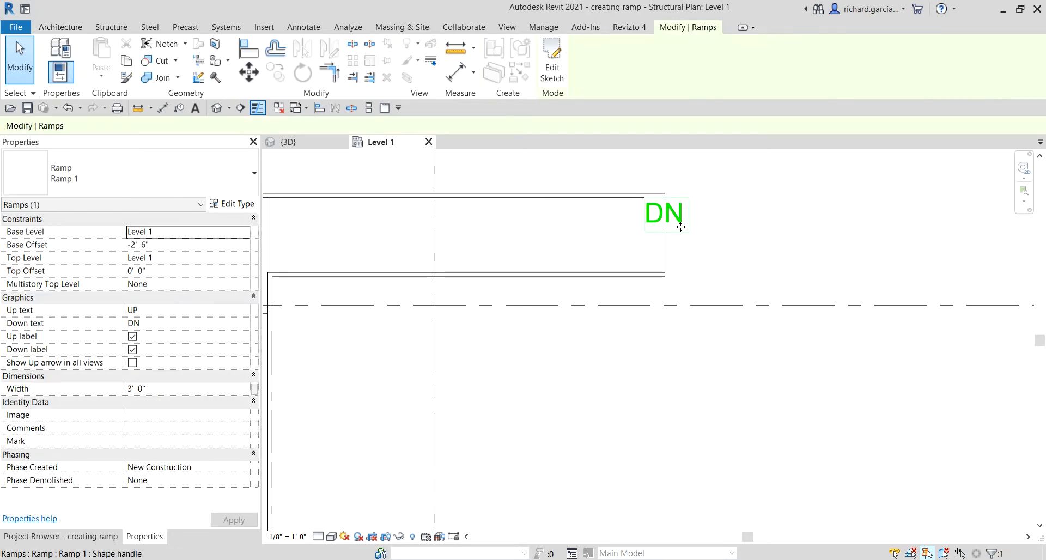
{"action": "left_click_drag", "start_coordinate": [681, 226], "coordinate": [705, 248]}
{"action": "key", "text": "Escape"}
{"action": "scroll", "coordinate": [705, 252], "scroll_direction": "down", "scroll_amount": 1}
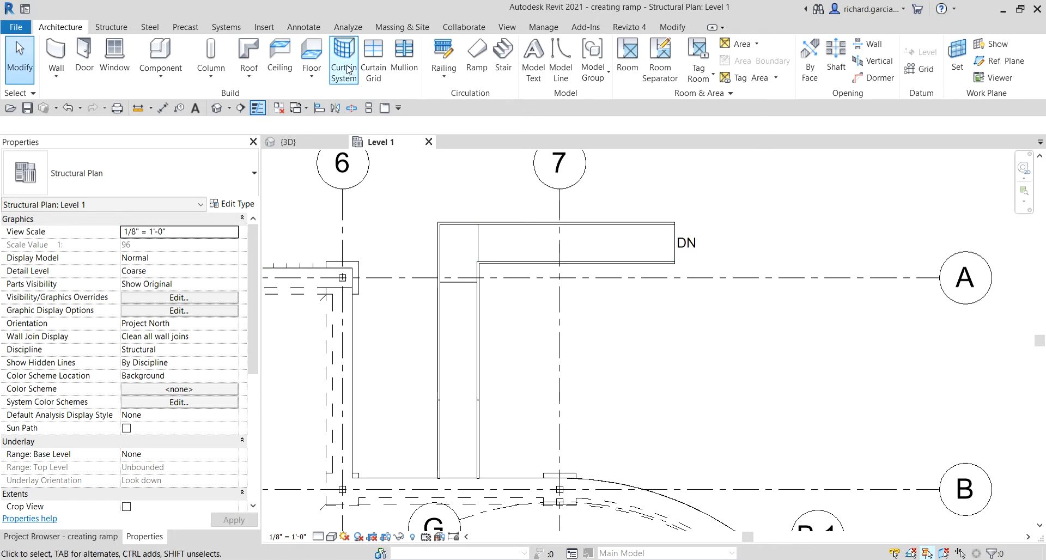
Isolate the ramp in the 3D view with a selection box and orbit to see both runs and the landing
{"action": "left_click", "coordinate": [455, 289]}
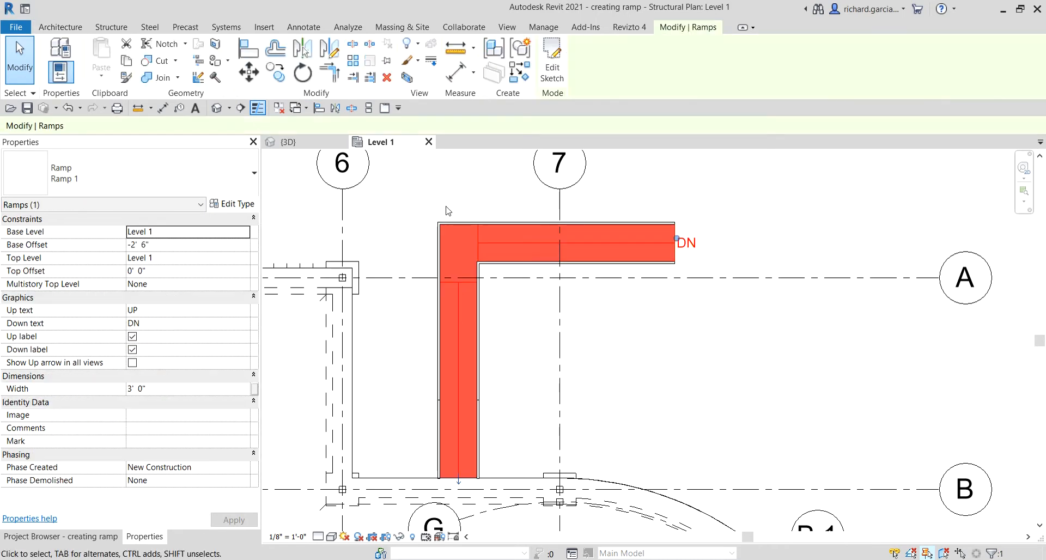
{"action": "left_click", "coordinate": [407, 78]}
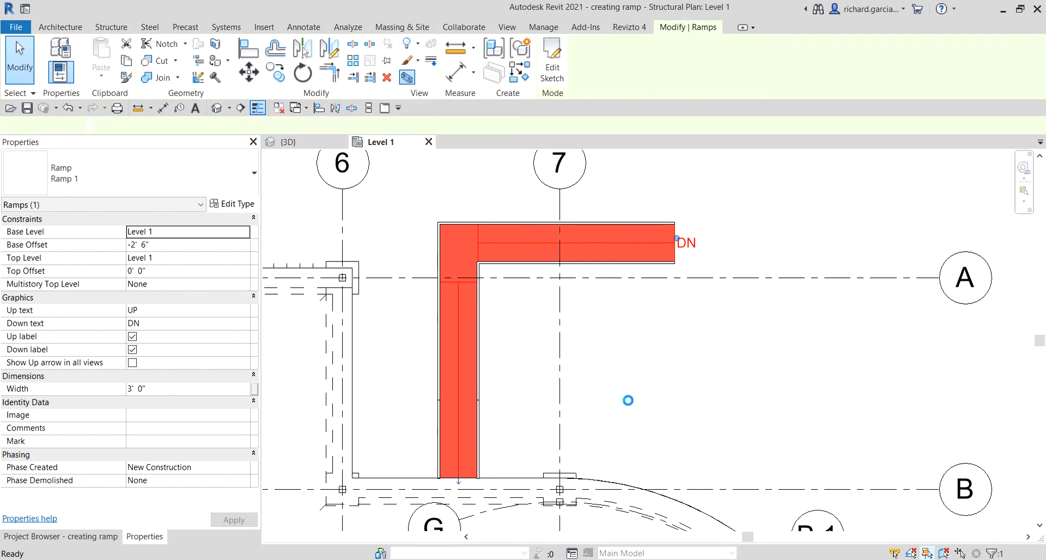
{"action": "middle_click_drag", "start_coordinate": [626, 402], "coordinate": [673, 366], "text": "shift"}
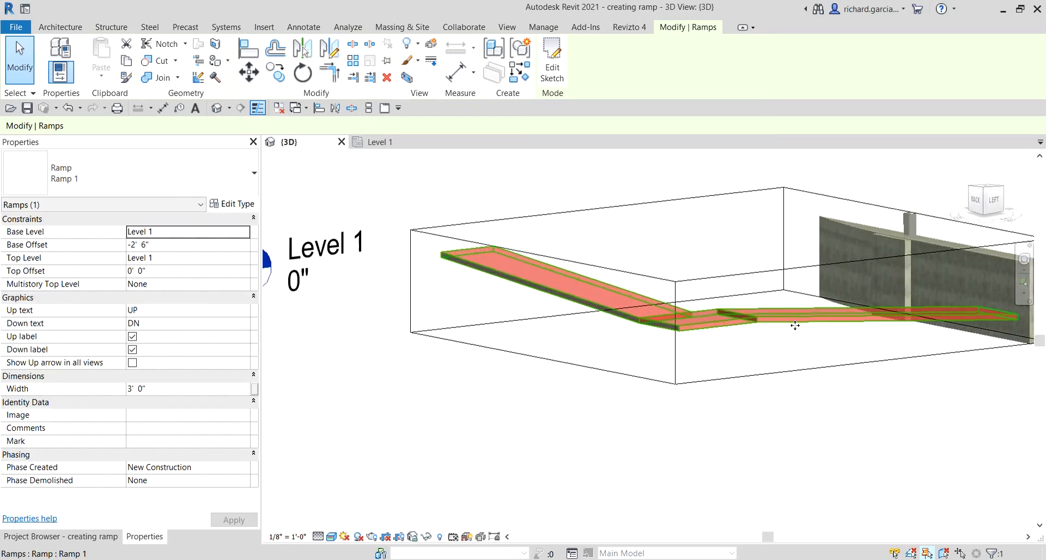
{"action": "middle_click_drag", "start_coordinate": [795, 325], "coordinate": [843, 354], "text": "shift"}
{"action": "scroll", "coordinate": [840, 368], "scroll_direction": "up", "scroll_amount": 2}
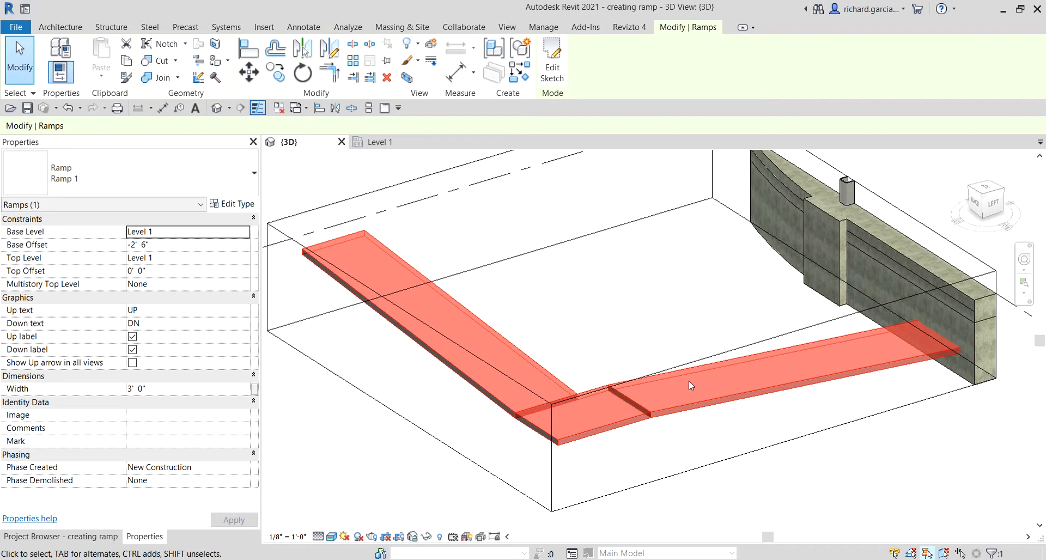
Enlarge the 3D section box sideways and upward to include the surrounding slab, walls and upper-level framing, and orbit to see the ramp against them
{"action": "scroll", "coordinate": [689, 381], "scroll_direction": "down", "scroll_amount": 3}
{"action": "left_click", "coordinate": [763, 319]}
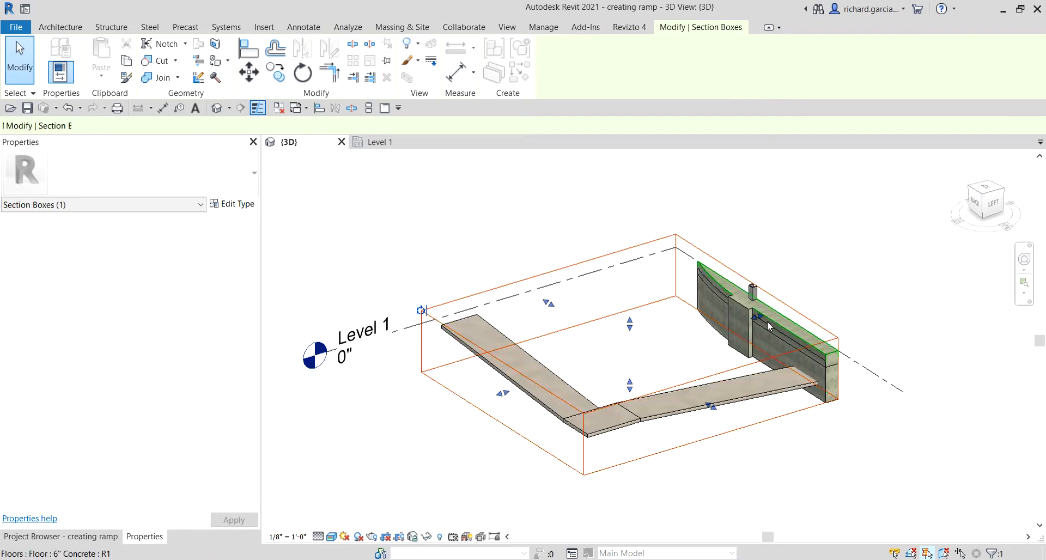
{"action": "left_click_drag", "start_coordinate": [760, 319], "coordinate": [871, 329]}
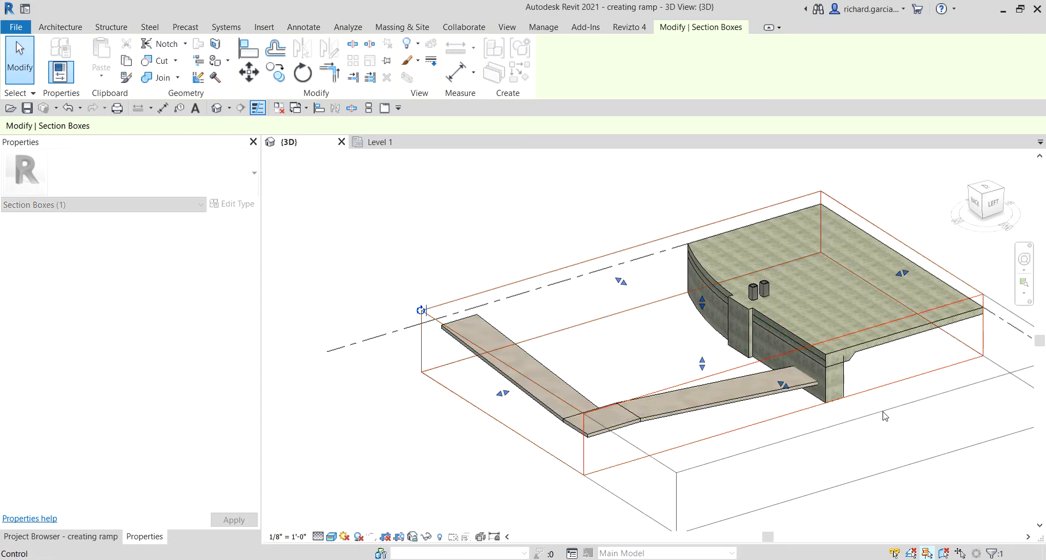
{"action": "left_click_drag", "start_coordinate": [621, 281], "coordinate": [554, 240]}
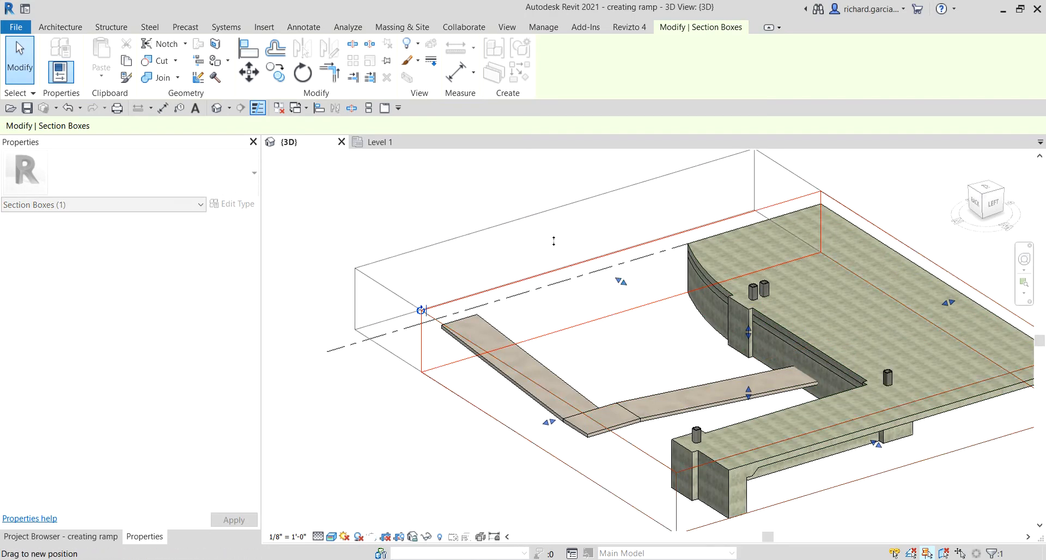
{"action": "scroll", "coordinate": [708, 316], "scroll_direction": "down", "scroll_amount": 2}
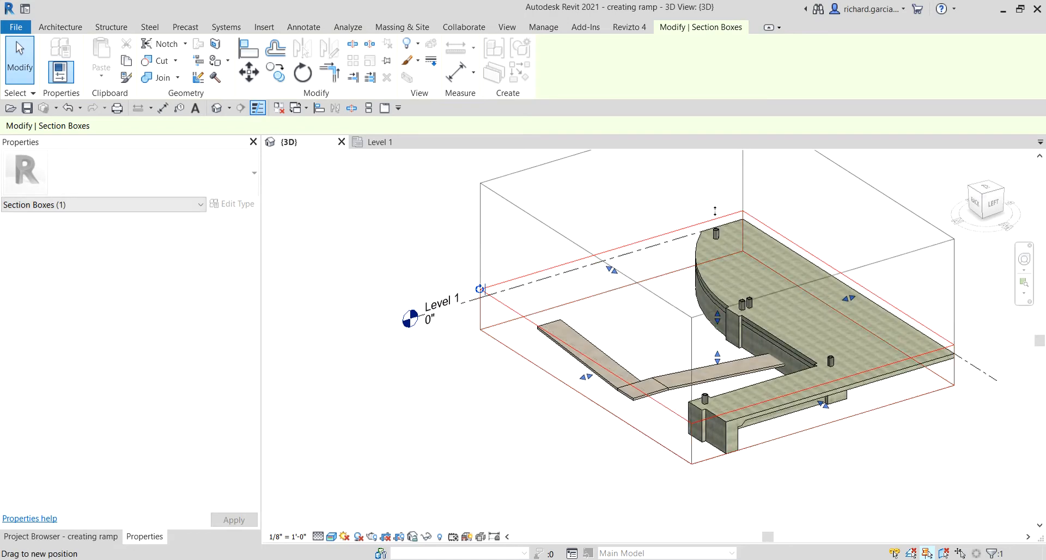
{"action": "middle_click_drag", "start_coordinate": [776, 347], "coordinate": [923, 420], "text": "shift"}
{"action": "left_click", "coordinate": [922, 420]}
{"action": "scroll", "coordinate": [789, 401], "scroll_direction": "up", "scroll_amount": 2}
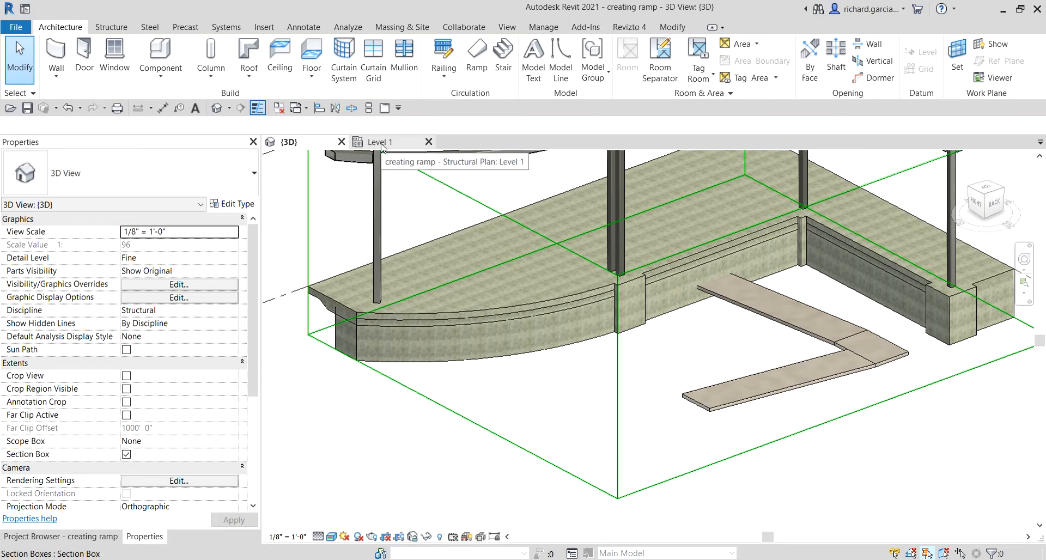
Tile the 3D view and the Level 1 plan side by side and frame the ramp in both
{"action": "left_click", "coordinate": [369, 108]}
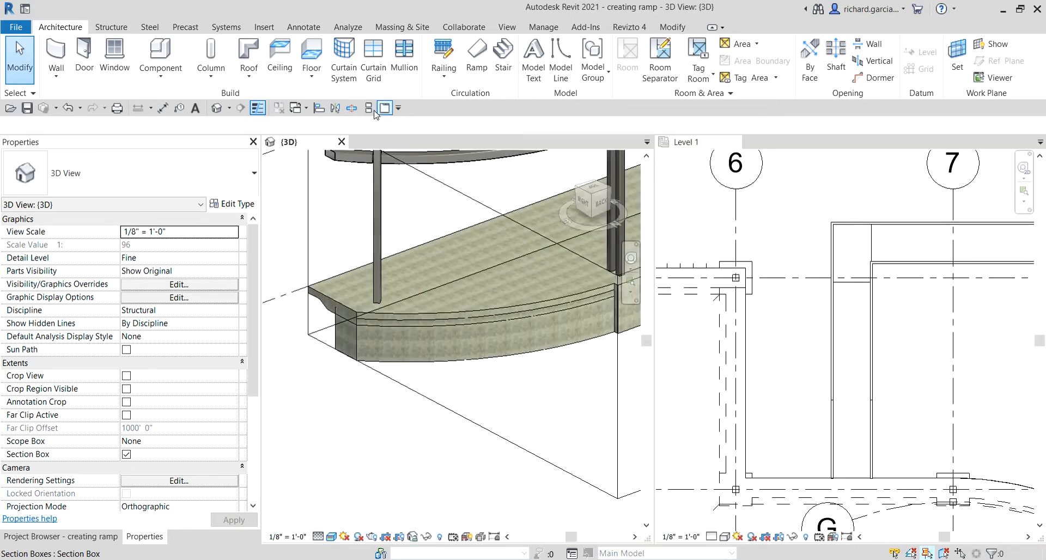
{"action": "scroll", "coordinate": [490, 362], "scroll_direction": "up", "scroll_amount": 6}
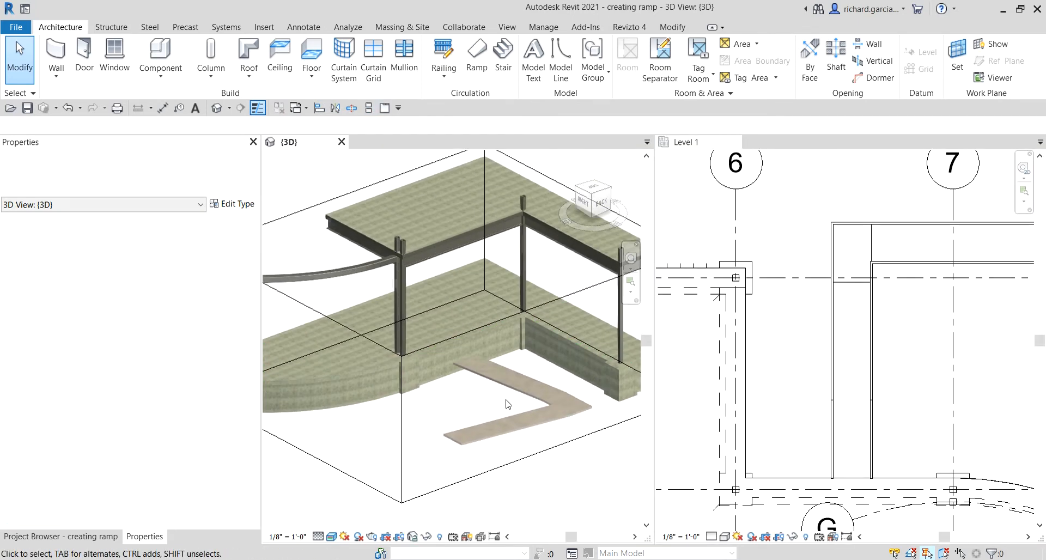
{"action": "scroll", "coordinate": [896, 397], "scroll_direction": "down", "scroll_amount": 2}
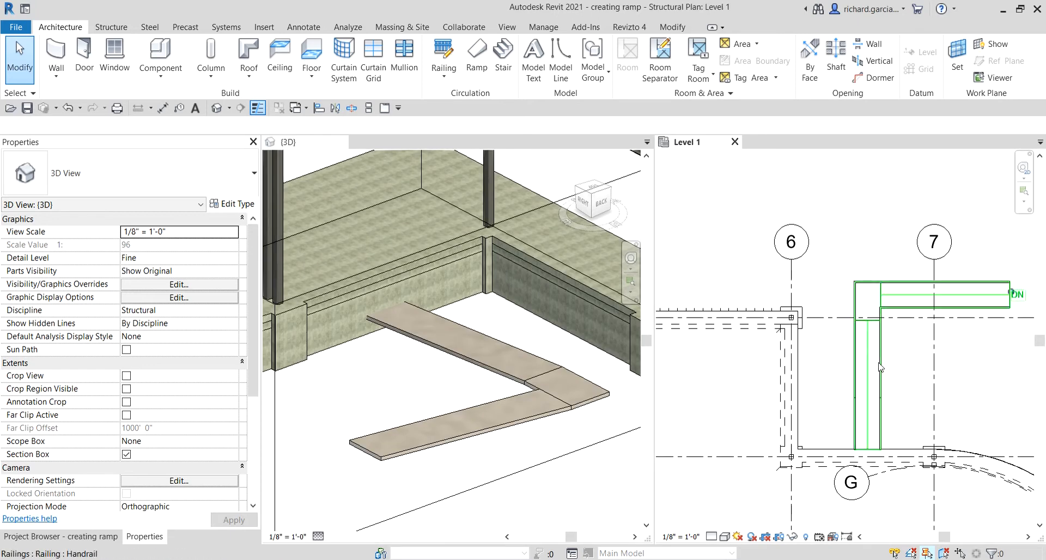
{"action": "middle_click_drag", "start_coordinate": [871, 379], "coordinate": [796, 357]}
{"action": "scroll", "coordinate": [798, 357], "scroll_direction": "up", "scroll_amount": 2}
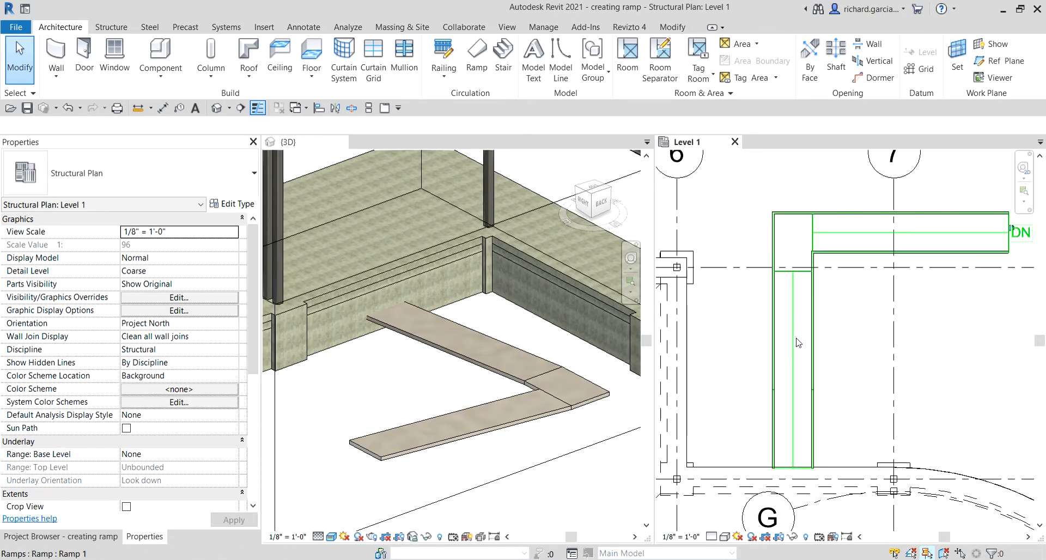
Flip the ramp's up direction at its wall end in the Level 1 plan and check both runs in the 3D view
{"action": "left_click", "coordinate": [796, 342]}
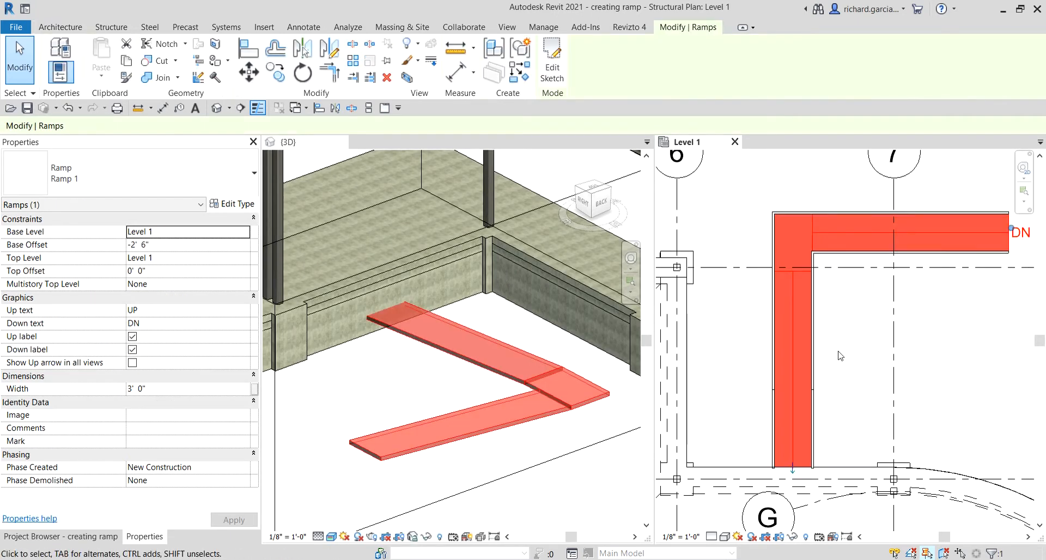
{"action": "middle_click_drag", "start_coordinate": [842, 391], "coordinate": [820, 285]}
{"action": "scroll", "coordinate": [768, 361], "scroll_direction": "up", "scroll_amount": 6}
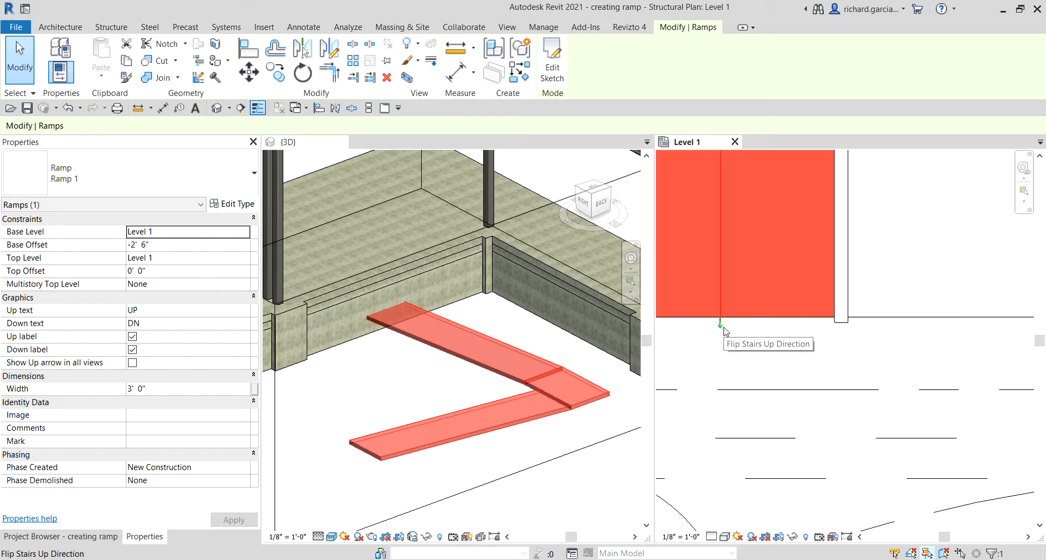
{"action": "left_click", "coordinate": [725, 330]}
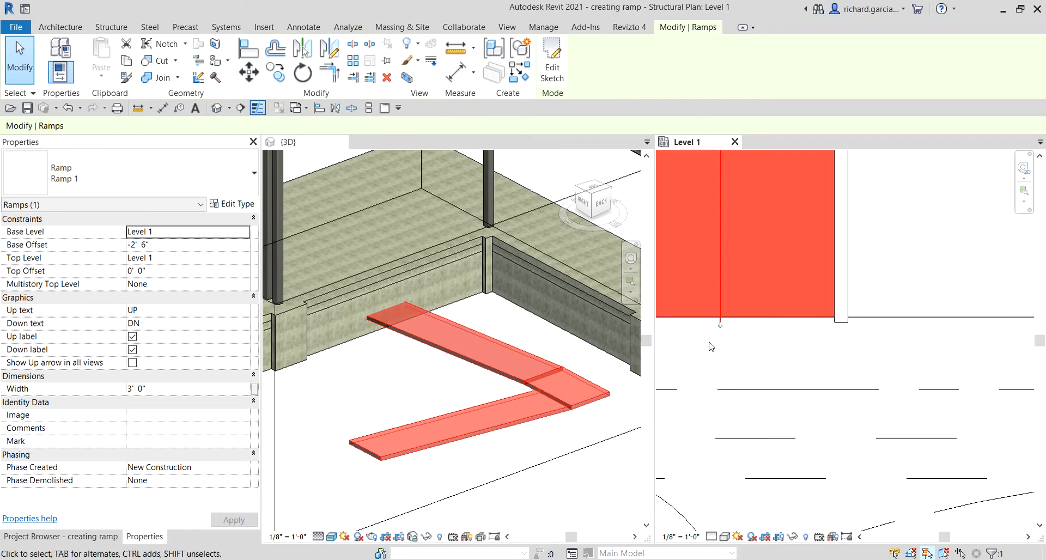
{"action": "left_click", "coordinate": [723, 329]}
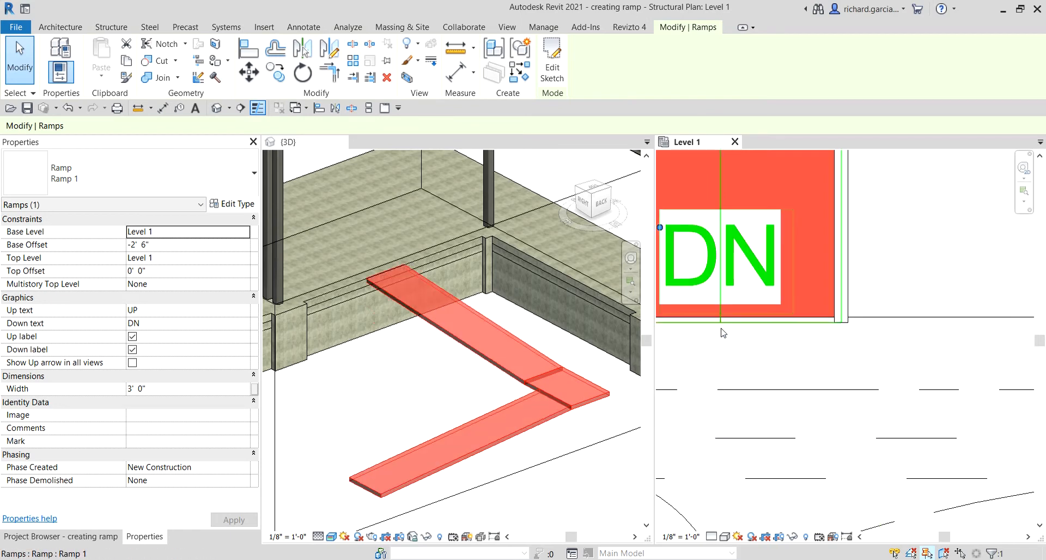
{"action": "left_click", "coordinate": [402, 350]}
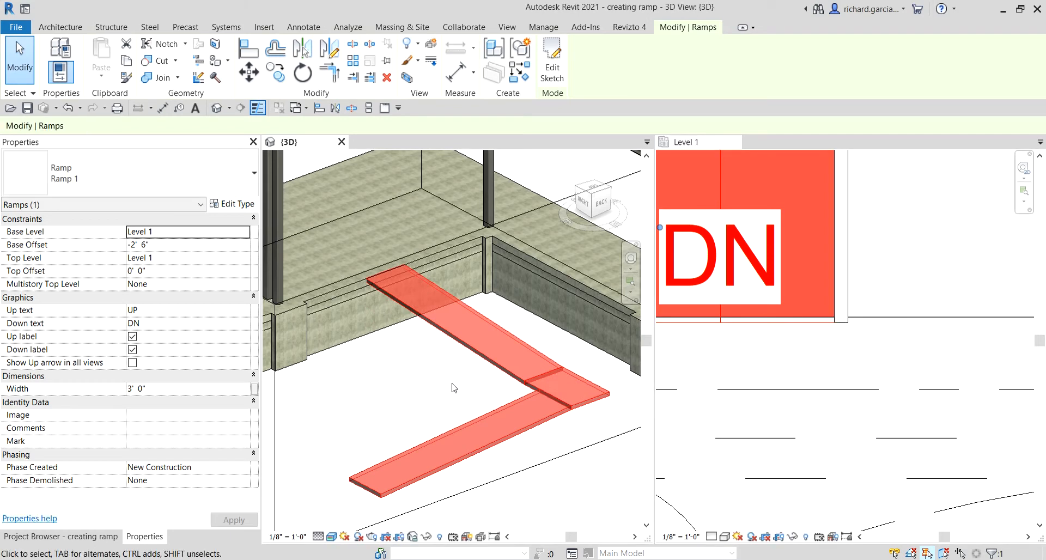
{"action": "scroll", "coordinate": [453, 387], "scroll_direction": "down", "scroll_amount": 2}
{"action": "left_click", "coordinate": [426, 373]}
{"action": "middle_click_drag", "start_coordinate": [471, 377], "coordinate": [430, 380], "text": "shift"}
Cut a vertical section between grids 6 and 7 across grids A and B, facing the ramp, with its far clip just beyond the first run
{"action": "left_click", "coordinate": [93, 538]}
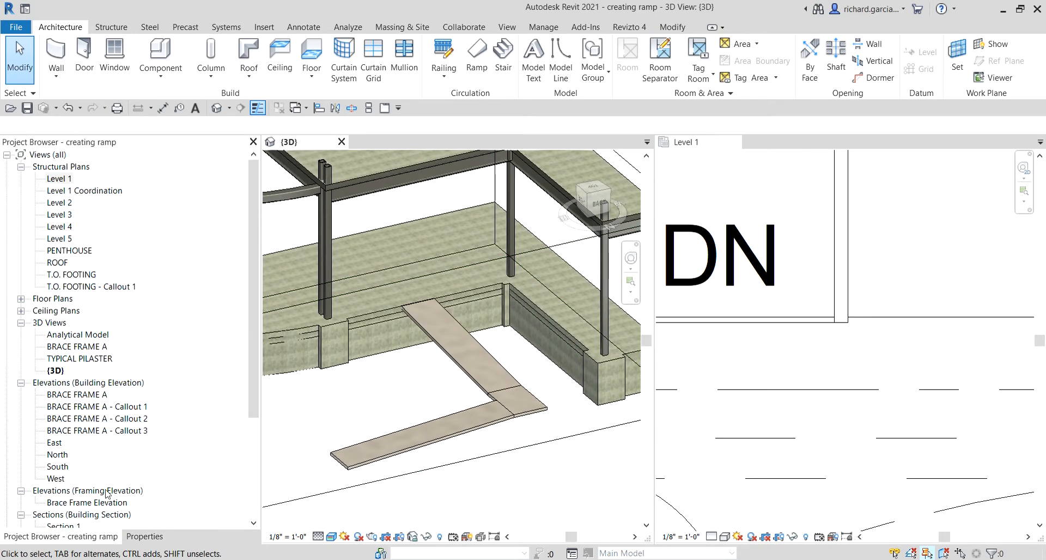
{"action": "scroll", "coordinate": [850, 327], "scroll_direction": "down", "scroll_amount": 10}
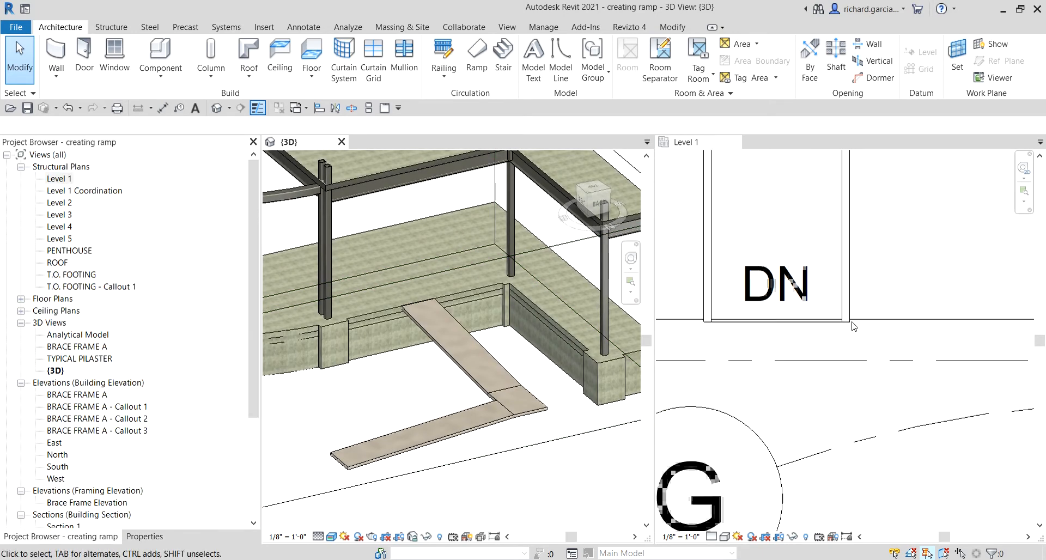
{"action": "left_click", "coordinate": [811, 338]}
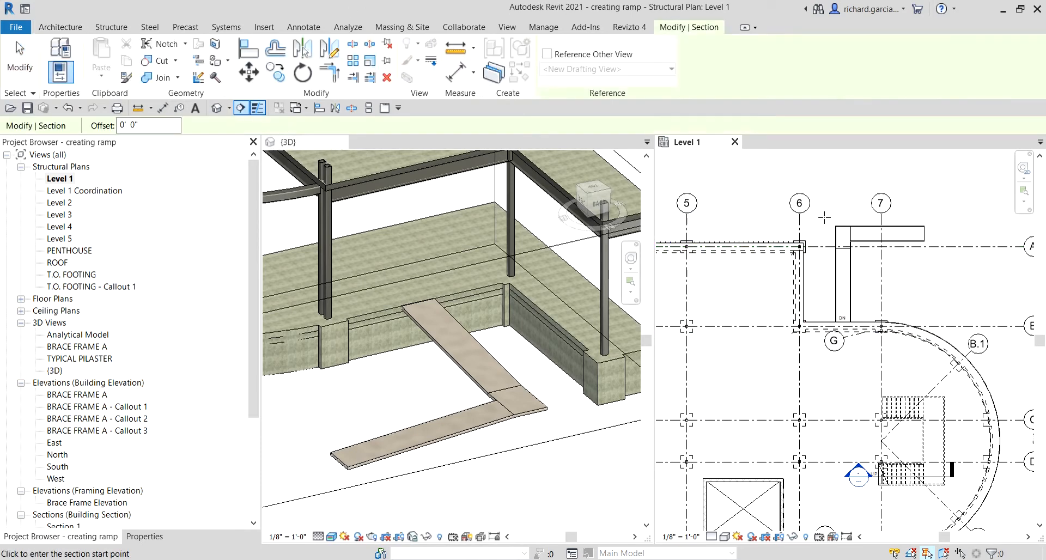
{"action": "left_click", "coordinate": [824, 218]}
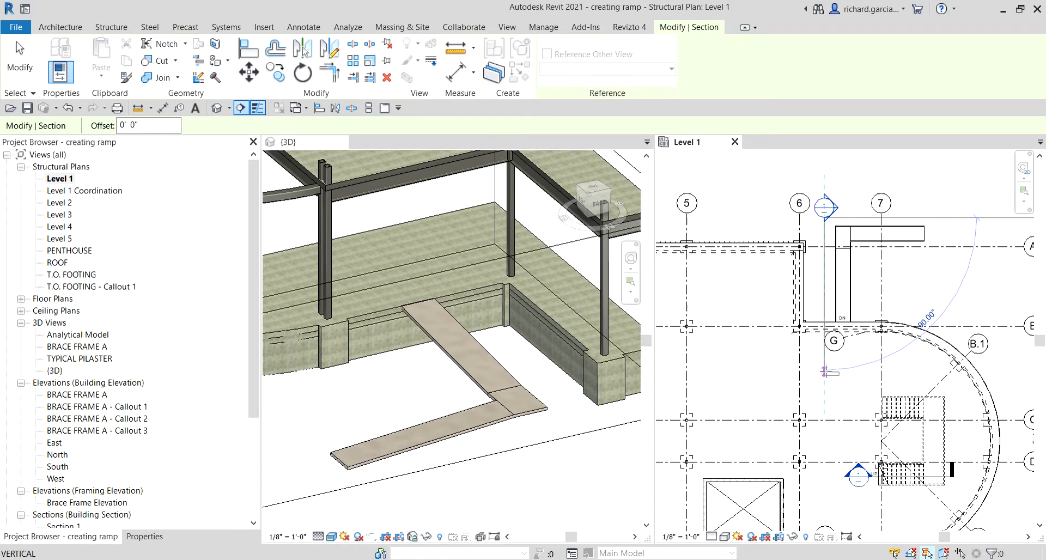
{"action": "left_click", "coordinate": [825, 372]}
{"action": "left_click_drag", "start_coordinate": [1021, 295], "coordinate": [890, 309]}
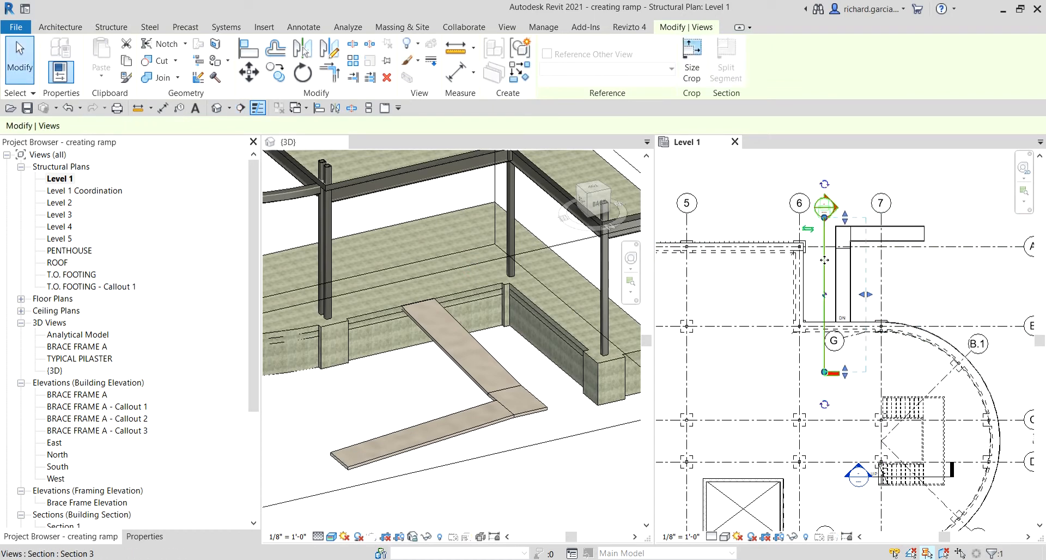
Open the new section's view and examine the ramp's slope and landing against the Level 1 slab, wall and footing
{"action": "right_click", "coordinate": [825, 295]}
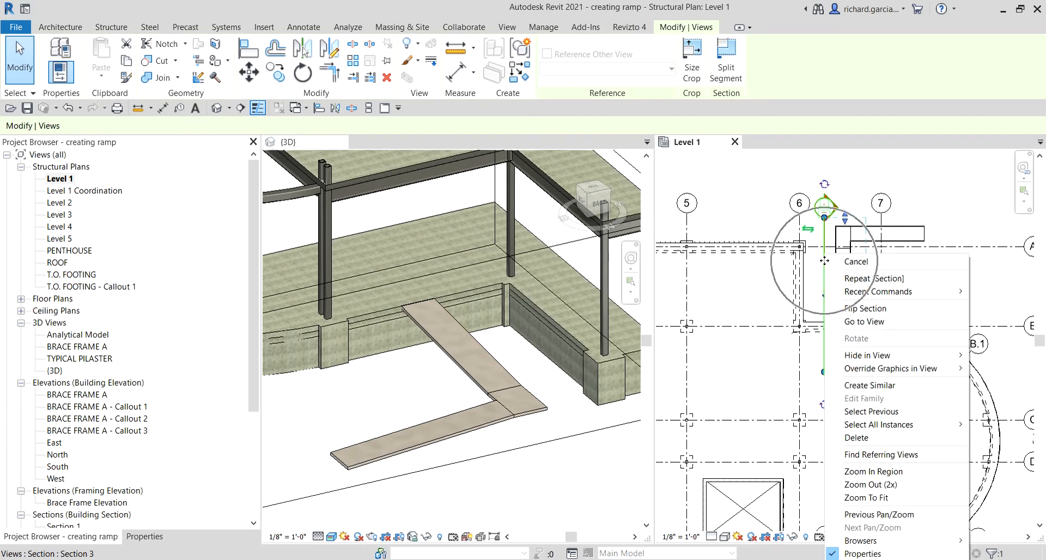
{"action": "left_click", "coordinate": [864, 321]}
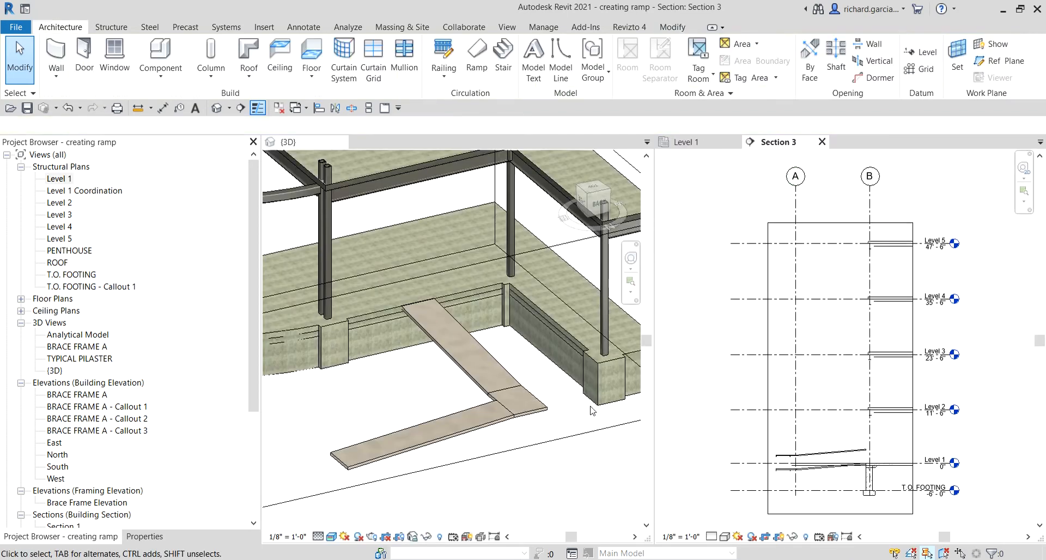
{"action": "scroll", "coordinate": [848, 467], "scroll_direction": "up", "scroll_amount": 5}
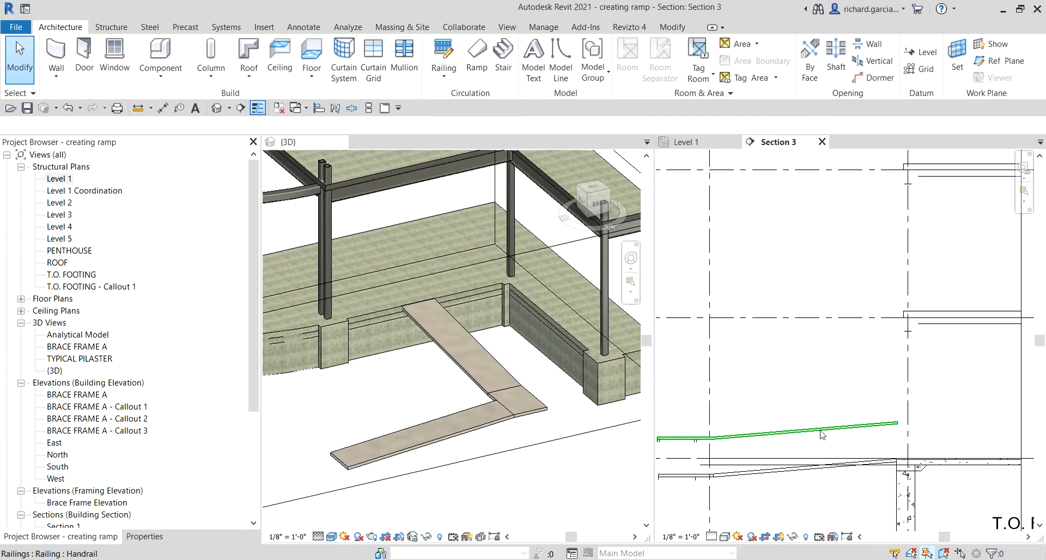
{"action": "middle_click_drag", "start_coordinate": [823, 435], "coordinate": [808, 313]}
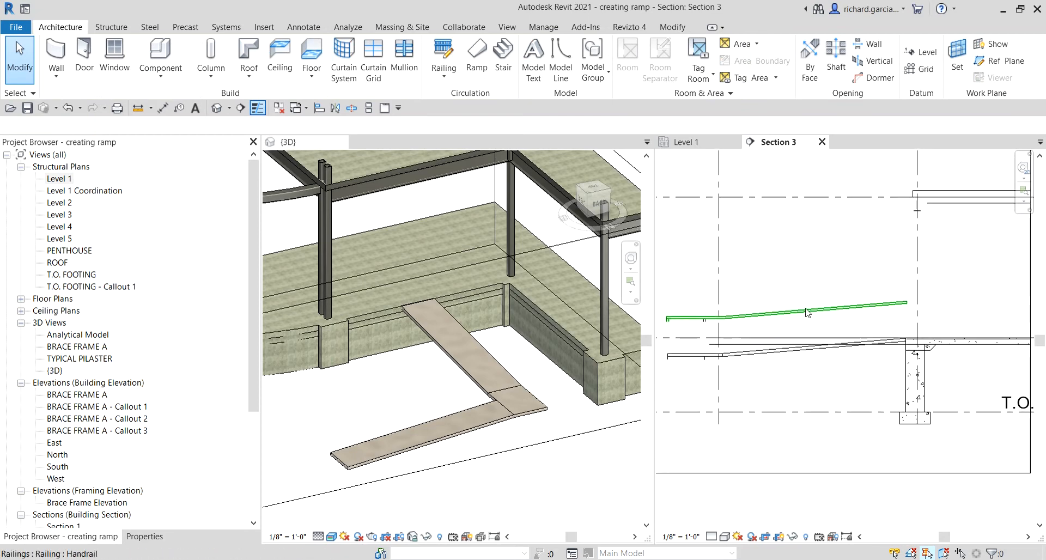
{"action": "left_click", "coordinate": [738, 360]}
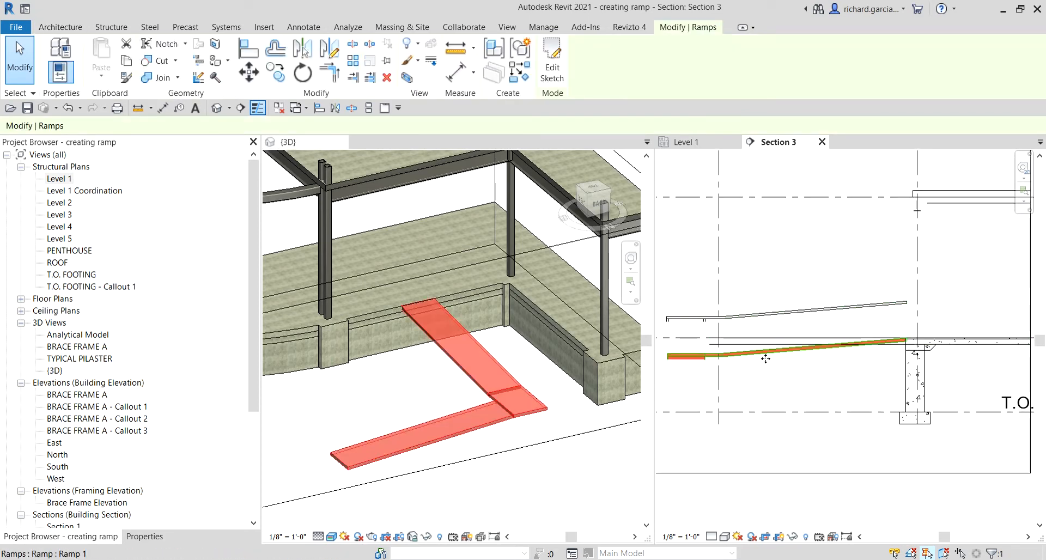
{"action": "left_click", "coordinate": [796, 384]}
{"action": "scroll", "coordinate": [777, 383], "scroll_direction": "down", "scroll_amount": 3}
{"action": "middle_click_drag", "start_coordinate": [852, 403], "coordinate": [794, 391]}
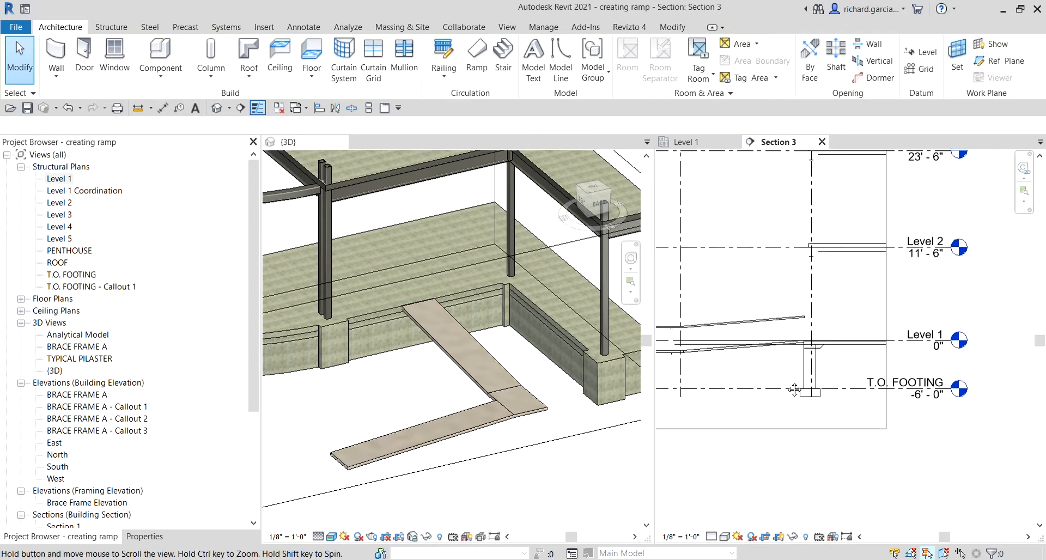
{"action": "scroll", "coordinate": [814, 364], "scroll_direction": "up", "scroll_amount": 2}
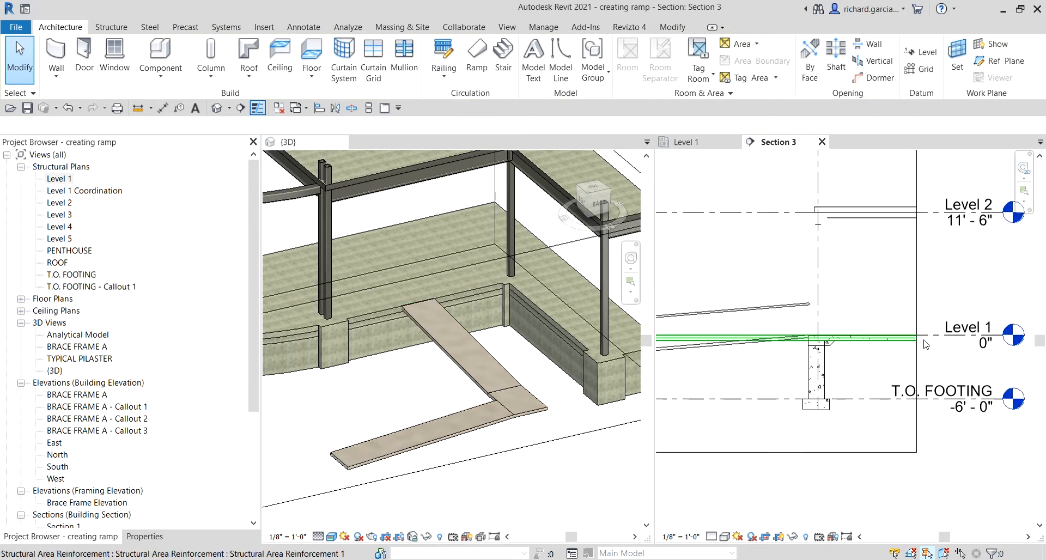
{"action": "scroll", "coordinate": [744, 356], "scroll_direction": "up", "scroll_amount": 1}
{"action": "middle_click_drag", "start_coordinate": [750, 359], "coordinate": [846, 349]}
{"action": "middle_click_drag", "start_coordinate": [698, 347], "coordinate": [803, 339]}
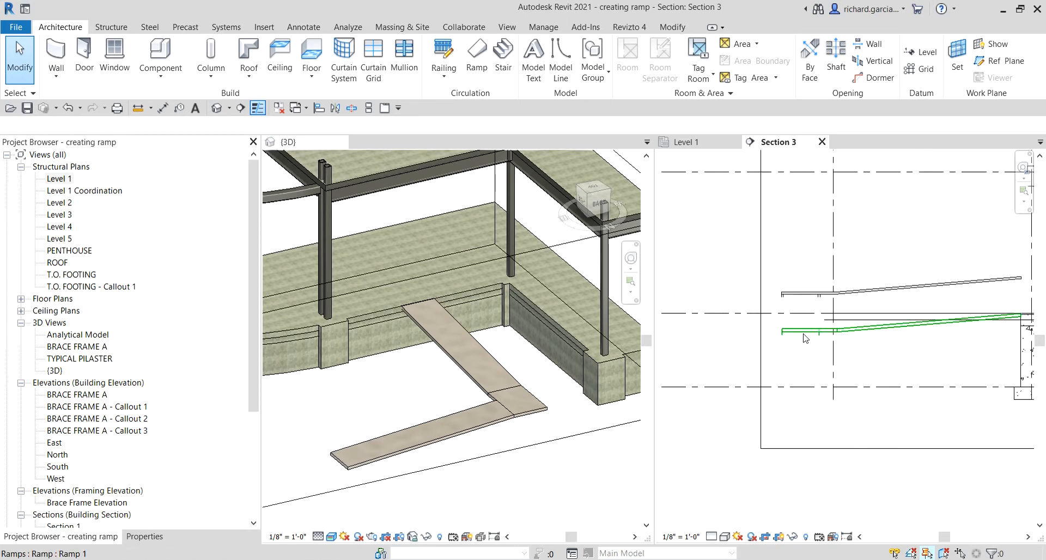
Draw a 2' 6" vertical detail line down from the Level 1 line, just outside the landing's free end
{"action": "scroll", "coordinate": [803, 336], "scroll_direction": "up", "scroll_amount": 3}
{"action": "scroll", "coordinate": [756, 311], "scroll_direction": "up", "scroll_amount": 3}
{"action": "middle_click_drag", "start_coordinate": [756, 312], "coordinate": [775, 370]}
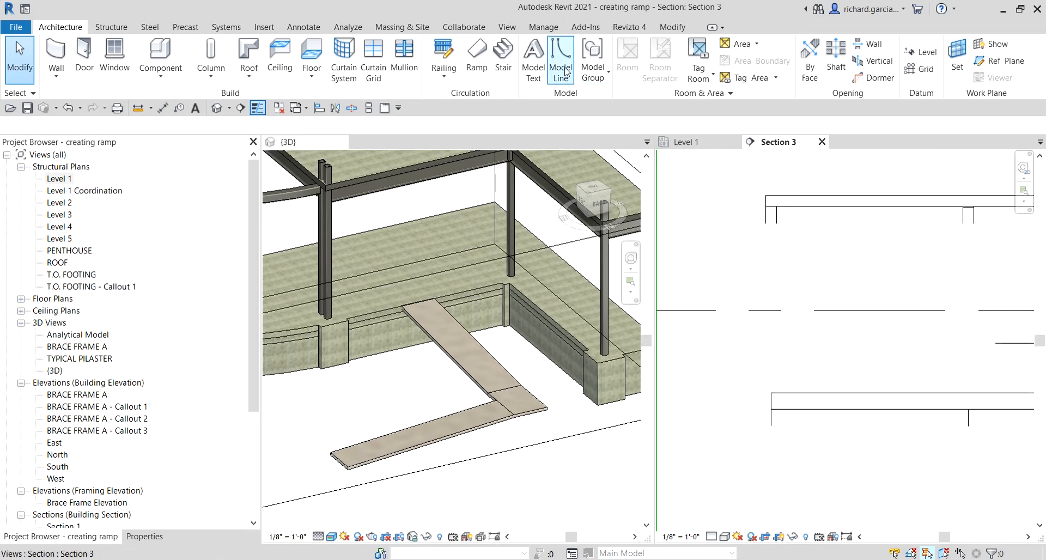
{"action": "left_click", "coordinate": [301, 28]}
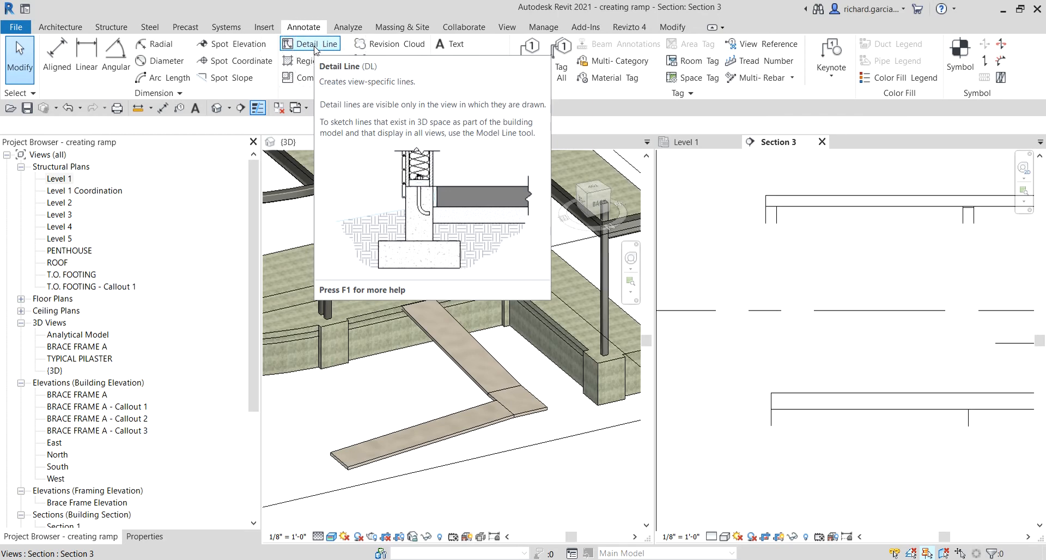
{"action": "left_click", "coordinate": [316, 44]}
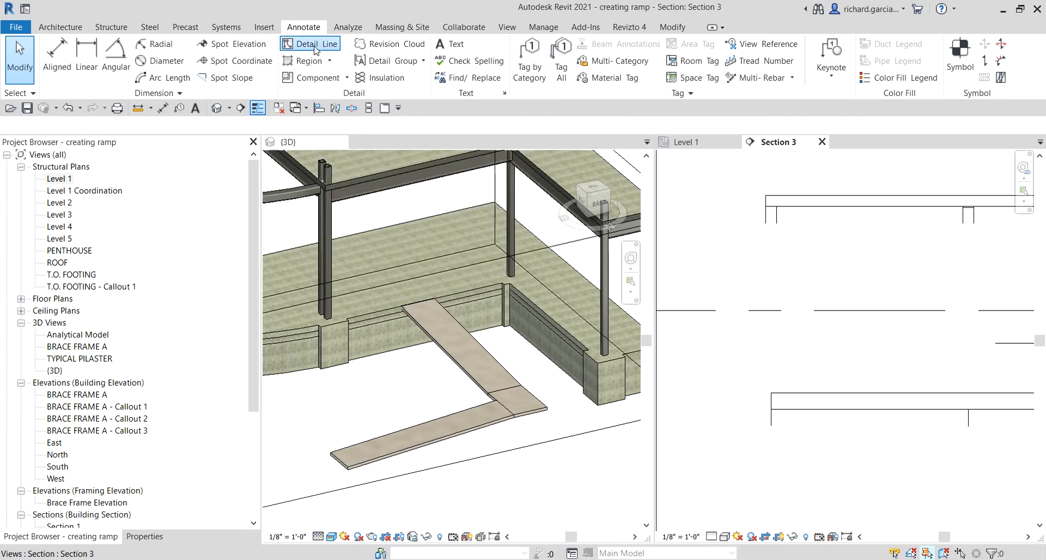
{"action": "left_click", "coordinate": [757, 312]}
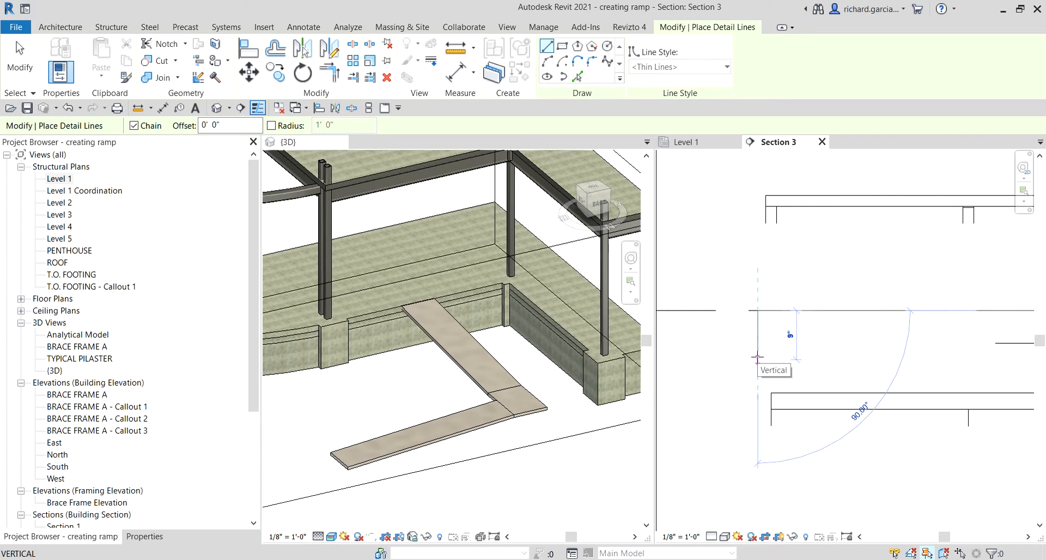
{"action": "type", "text": "2"}
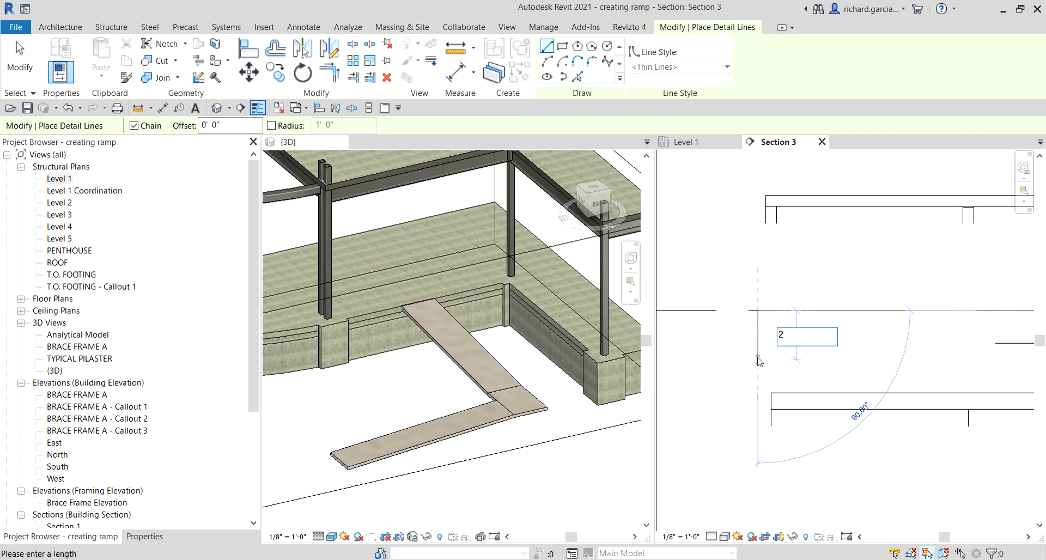
{"action": "type", "text": "' - 6"}
{"action": "key", "text": "Return"}
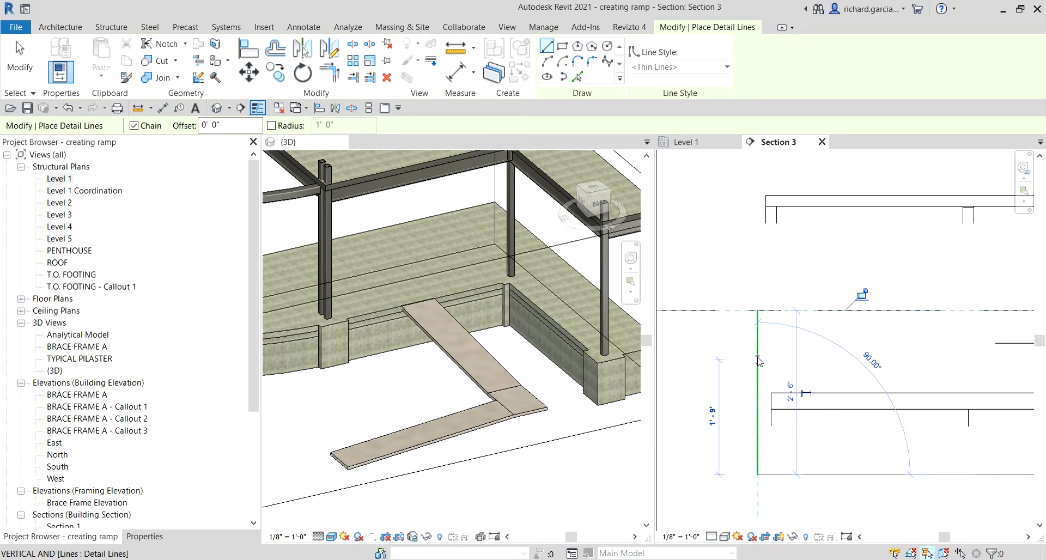
Continue with a horizontal detail line from the vertical line's lower end, beneath the landing to just past grid A, and end the command
{"action": "scroll", "coordinate": [872, 464], "scroll_direction": "down", "scroll_amount": 2}
{"action": "middle_click_drag", "start_coordinate": [904, 470], "coordinate": [807, 451]}
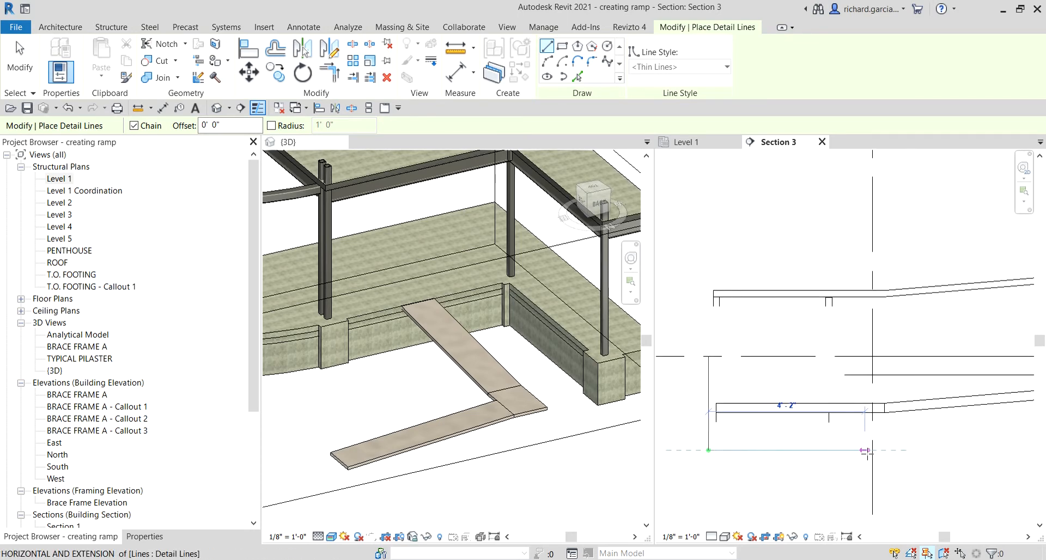
{"action": "left_click", "coordinate": [914, 450]}
{"action": "key", "text": "Escape"}
{"action": "key", "text": "Escape"}
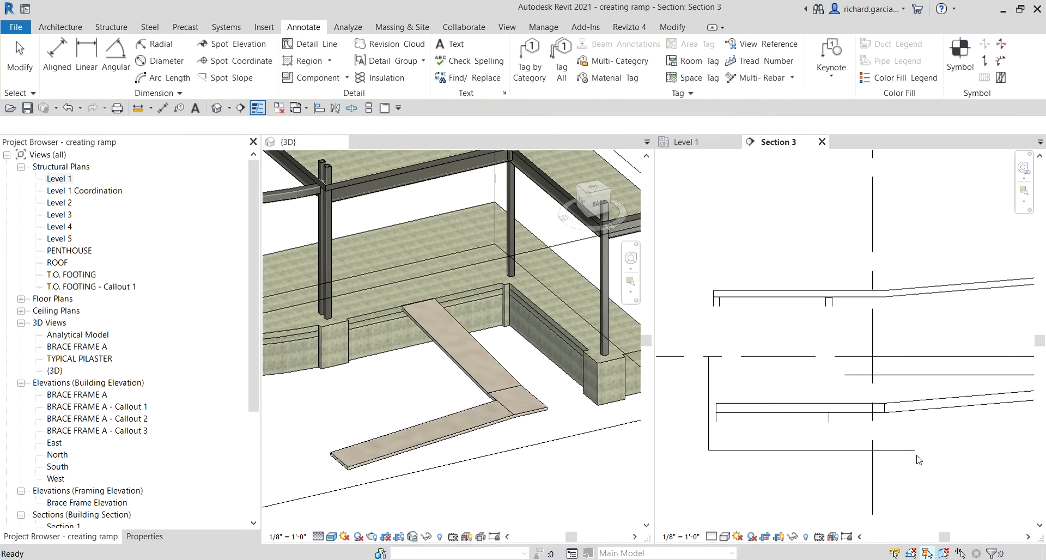
Examine the ramp in the section against the detail lines, the Level 1 slab and the foundation wall
{"action": "scroll", "coordinate": [744, 432], "scroll_direction": "down", "scroll_amount": 1}
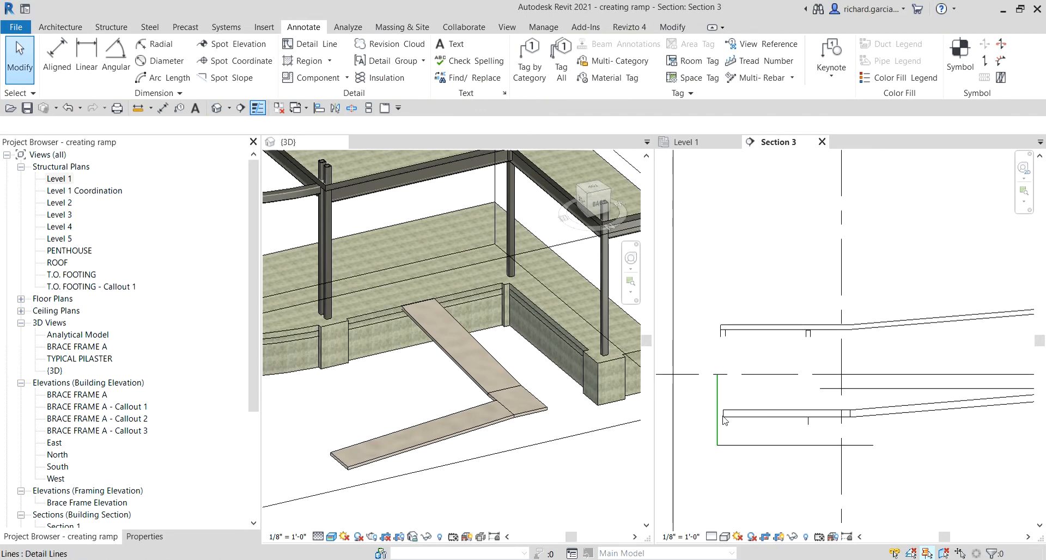
{"action": "scroll", "coordinate": [879, 444], "scroll_direction": "down", "scroll_amount": 1}
{"action": "middle_click_drag", "start_coordinate": [914, 452], "coordinate": [801, 436]}
{"action": "scroll", "coordinate": [881, 420], "scroll_direction": "down", "scroll_amount": 1}
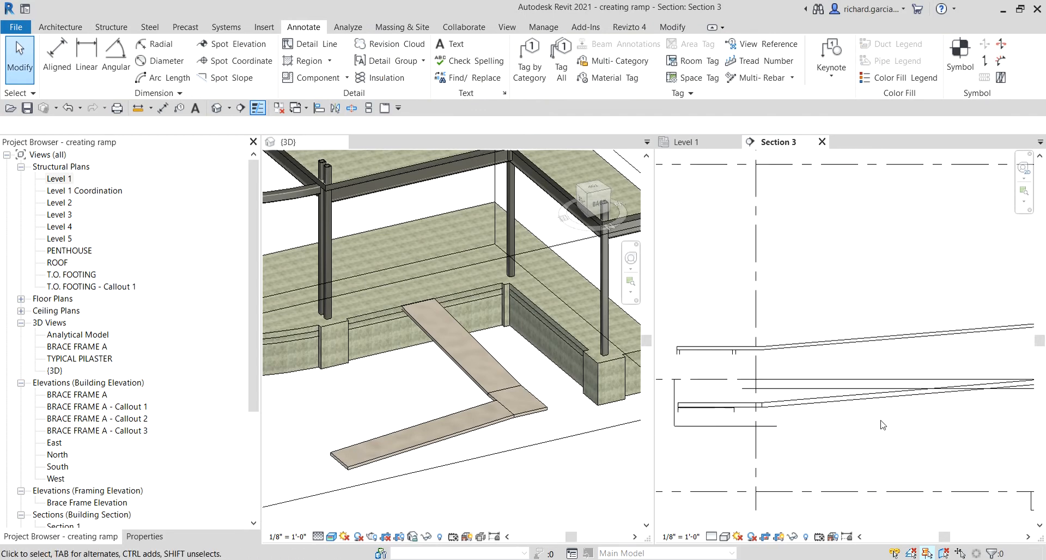
{"action": "scroll", "coordinate": [884, 425], "scroll_direction": "down", "scroll_amount": 1}
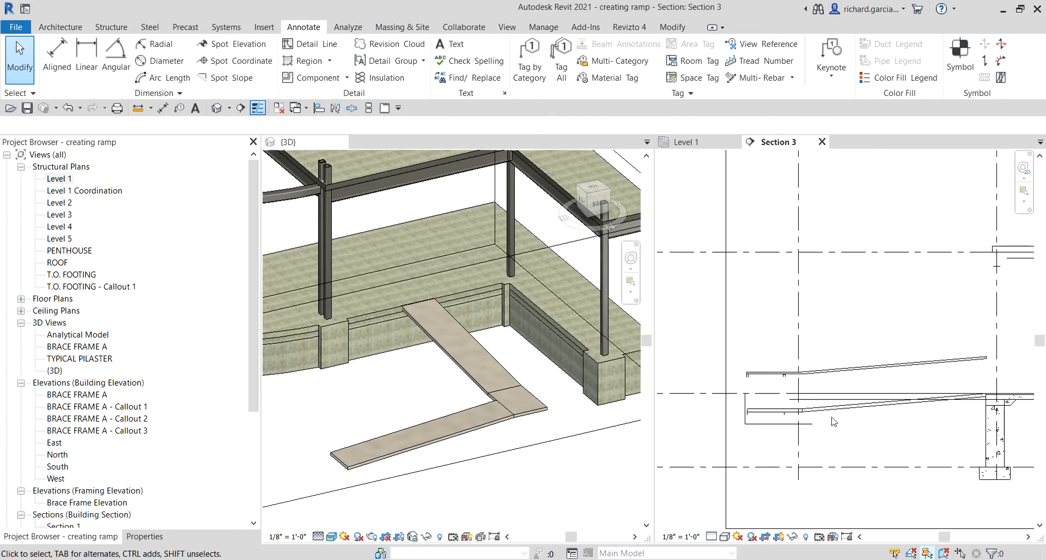
{"action": "left_click", "coordinate": [489, 413]}
{"action": "left_click", "coordinate": [789, 430]}
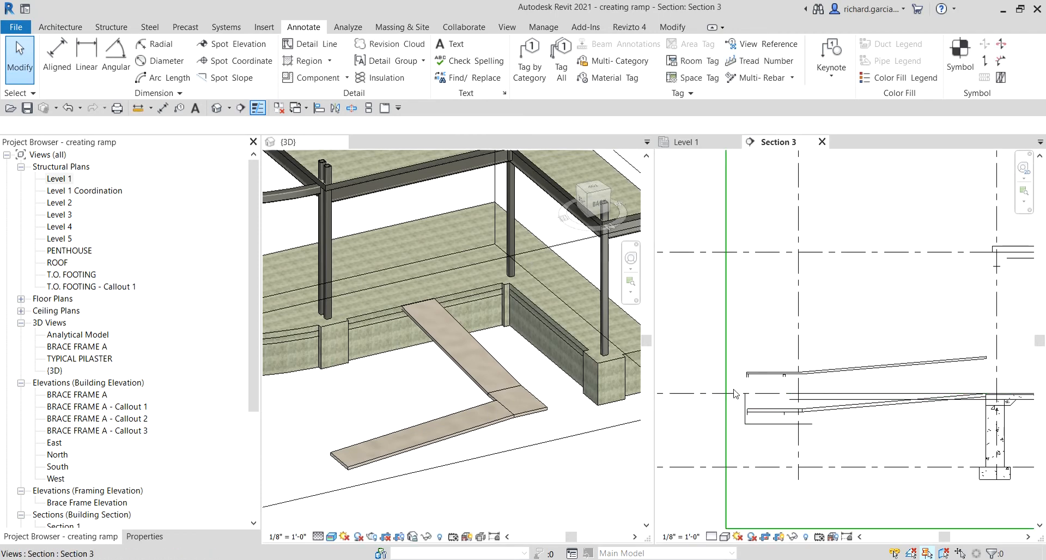
{"action": "middle_click_drag", "start_coordinate": [920, 424], "coordinate": [883, 420]}
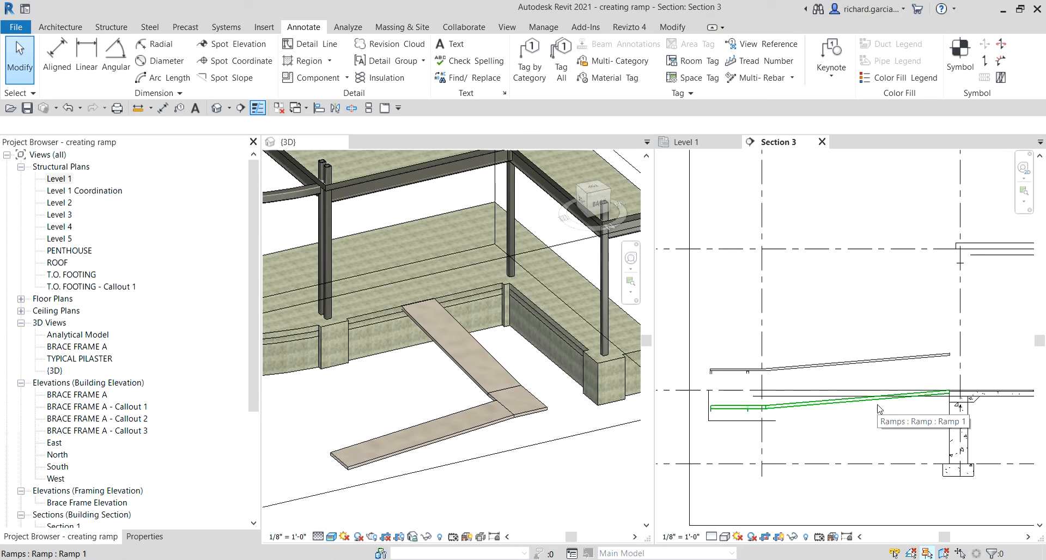
Change the Ramp 1 type's shape from a thick slab to Solid and orbit the 3D view to a low angle
{"action": "left_click", "coordinate": [732, 410]}
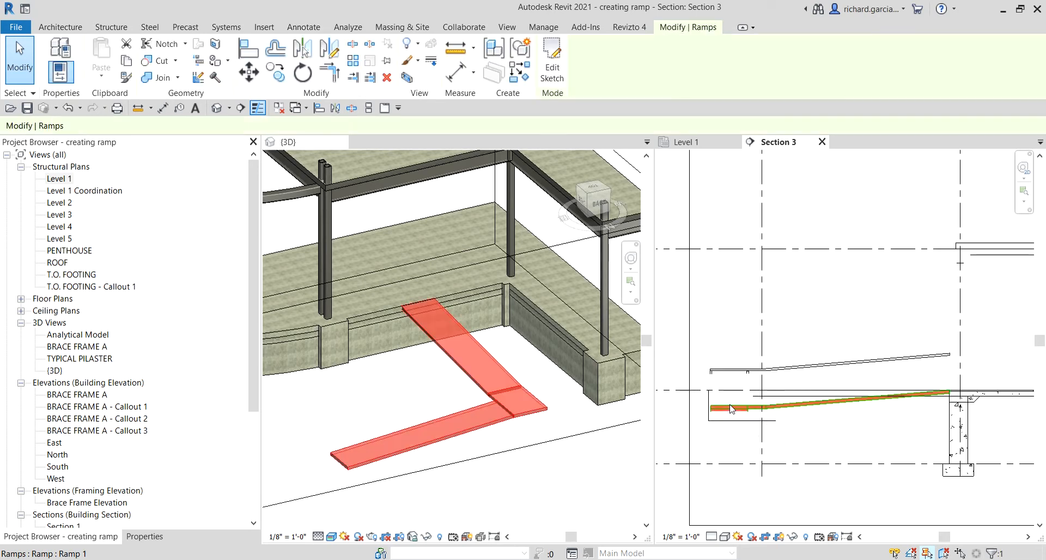
{"action": "left_click", "coordinate": [152, 538]}
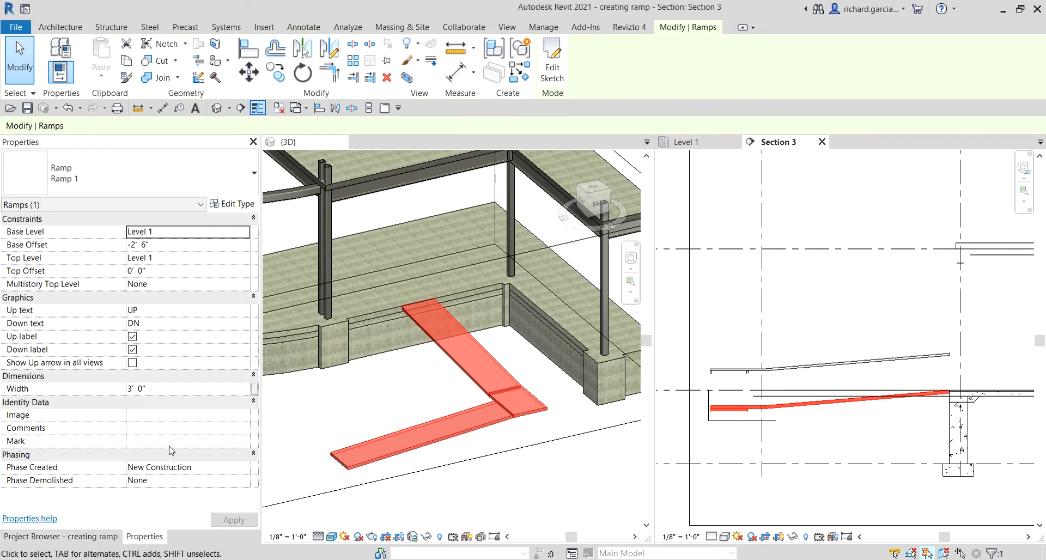
{"action": "left_click", "coordinate": [230, 205]}
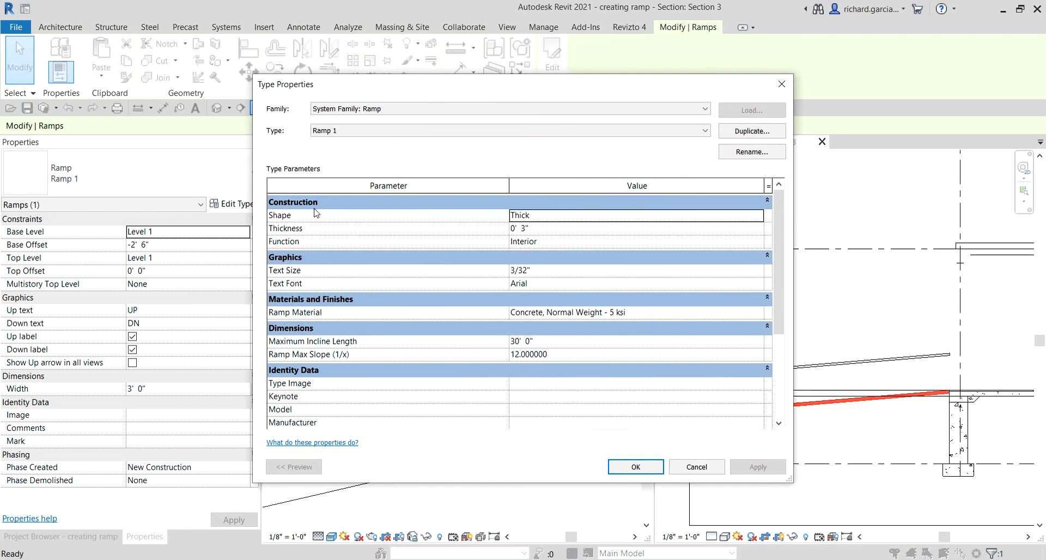
{"action": "mouse_move", "coordinate": [299, 346]}
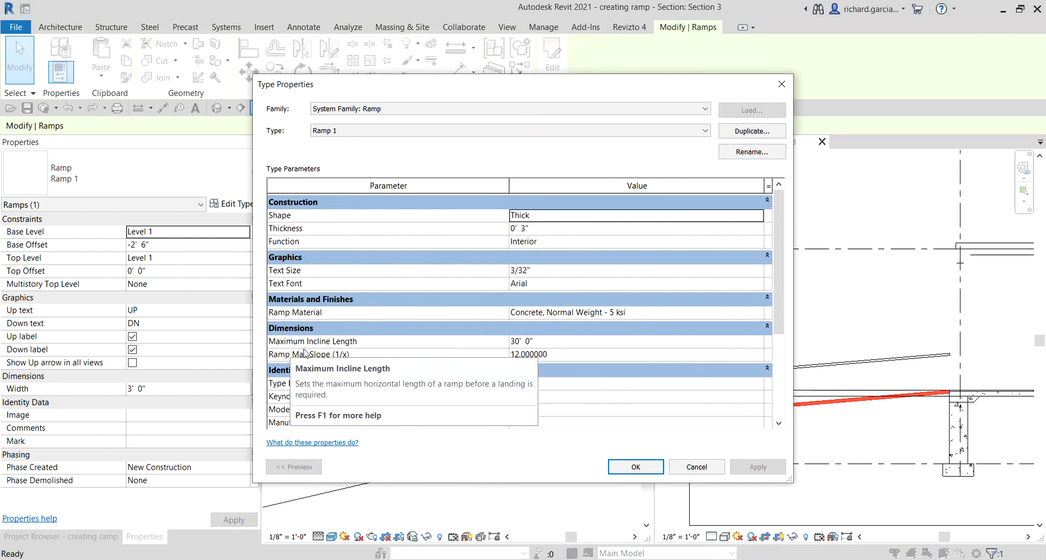
{"action": "mouse_move", "coordinate": [313, 363]}
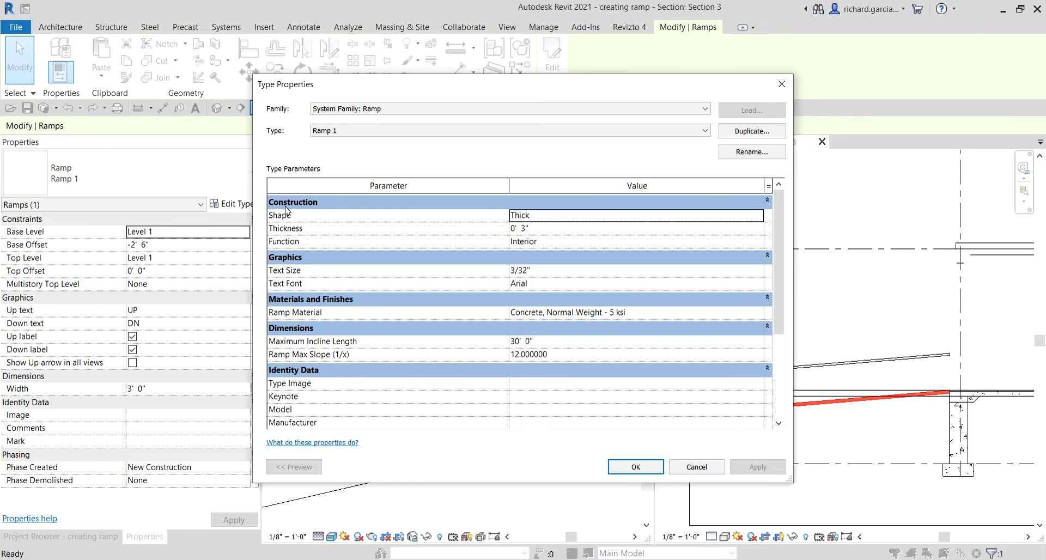
{"action": "left_click", "coordinate": [562, 213]}
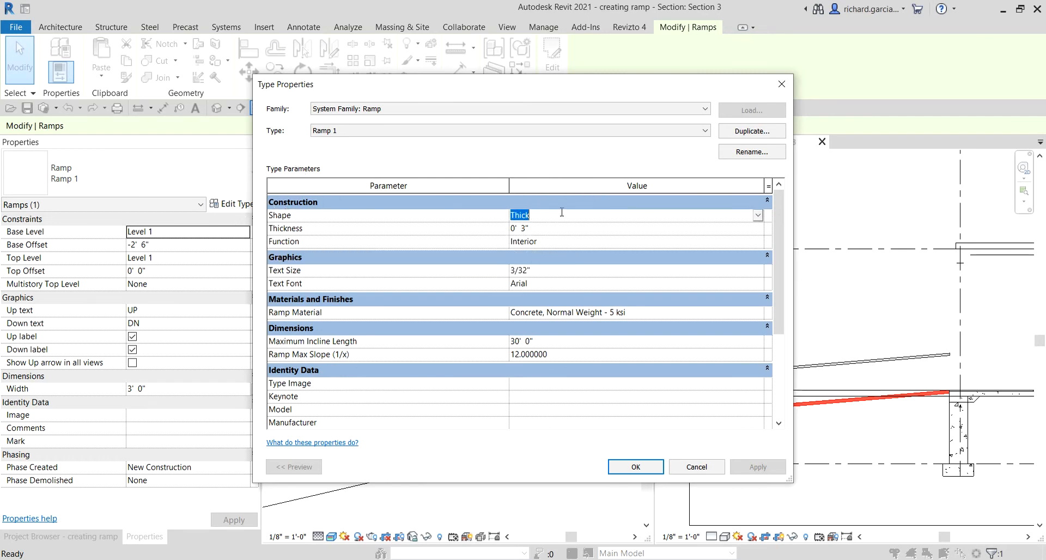
{"action": "left_click", "coordinate": [759, 216]}
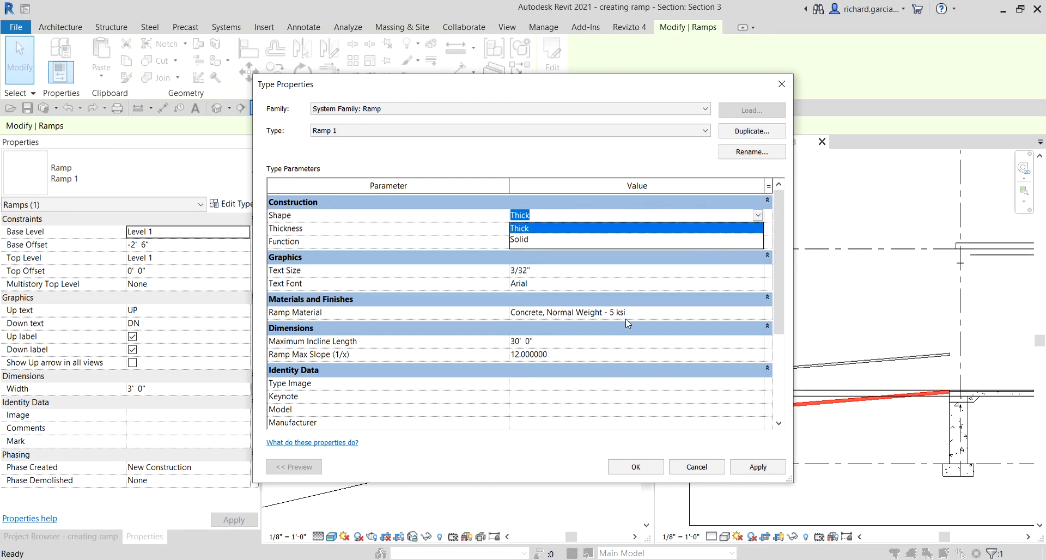
{"action": "left_click", "coordinate": [523, 240]}
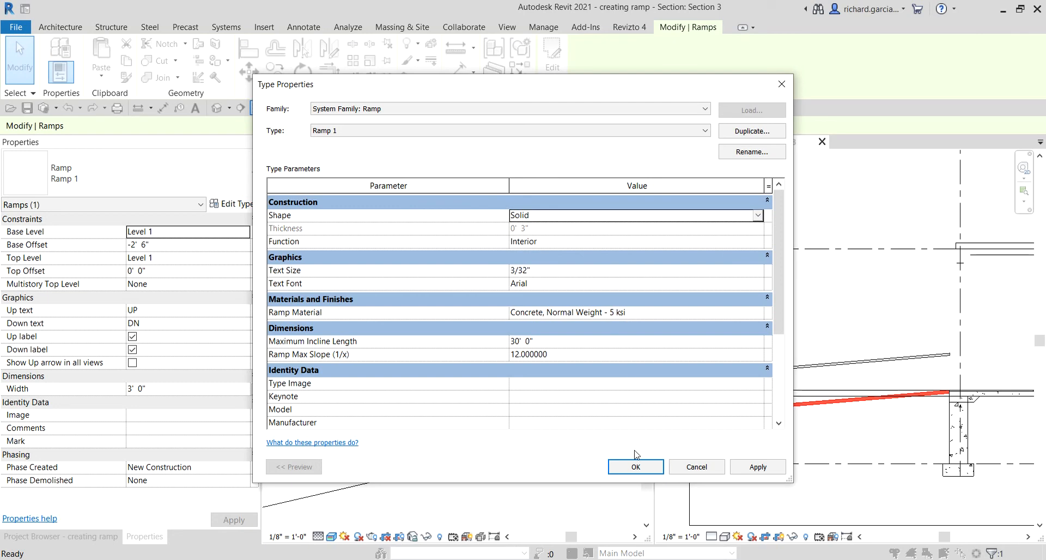
{"action": "left_click", "coordinate": [636, 467]}
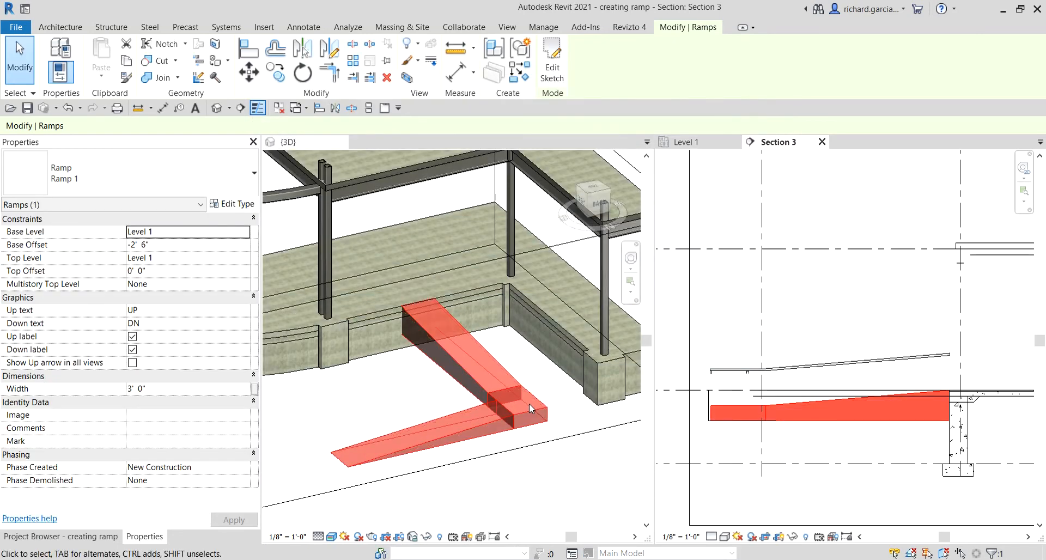
{"action": "left_click", "coordinate": [836, 444]}
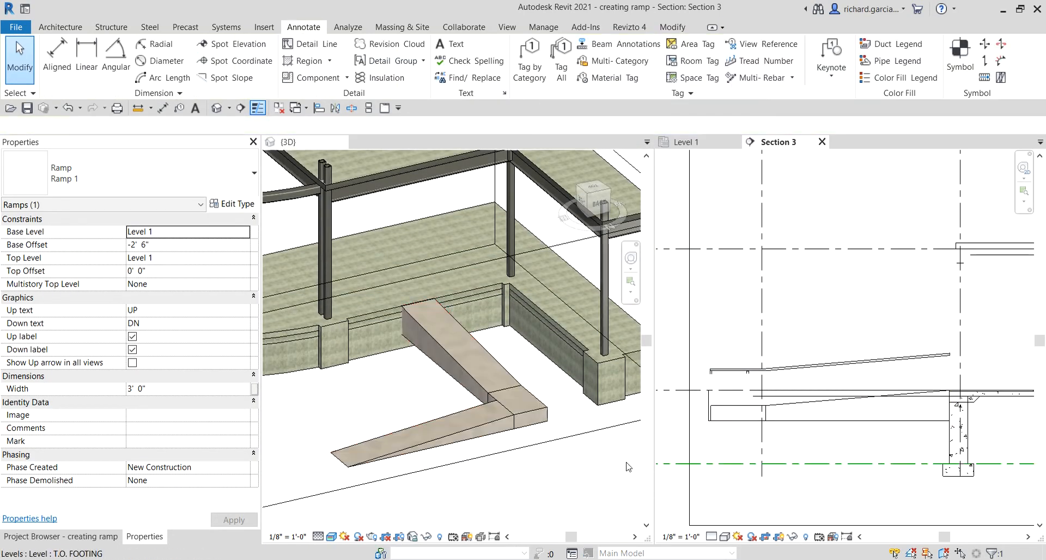
{"action": "left_click", "coordinate": [585, 431]}
{"action": "middle_click_drag", "start_coordinate": [490, 494], "coordinate": [479, 381], "text": "shift"}
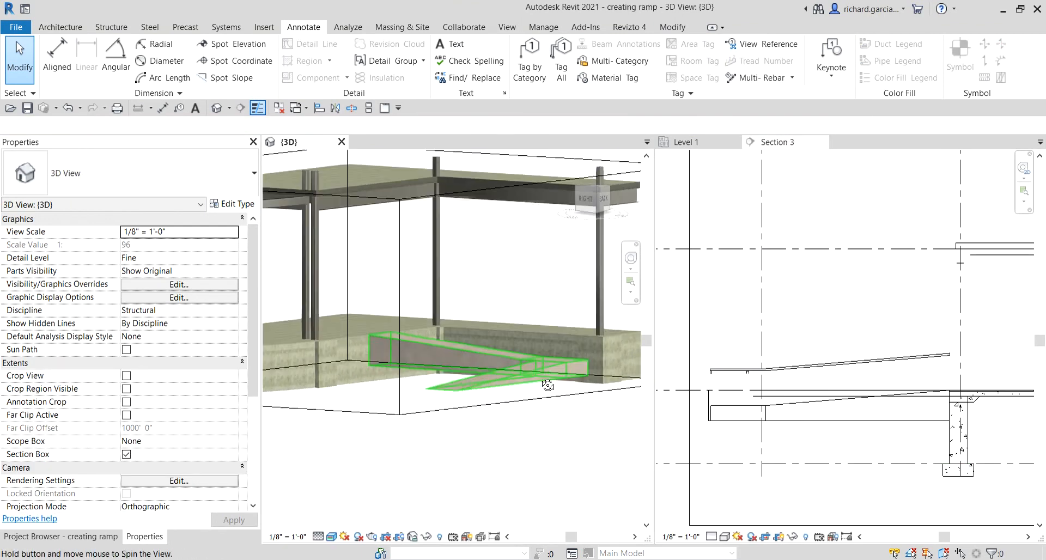
Delete the connected vertical and horizontal detail lines beside and beneath the landing in the section
{"action": "scroll", "coordinate": [725, 427], "scroll_direction": "up", "scroll_amount": 3}
{"action": "scroll", "coordinate": [724, 427], "scroll_direction": "up", "scroll_amount": 2}
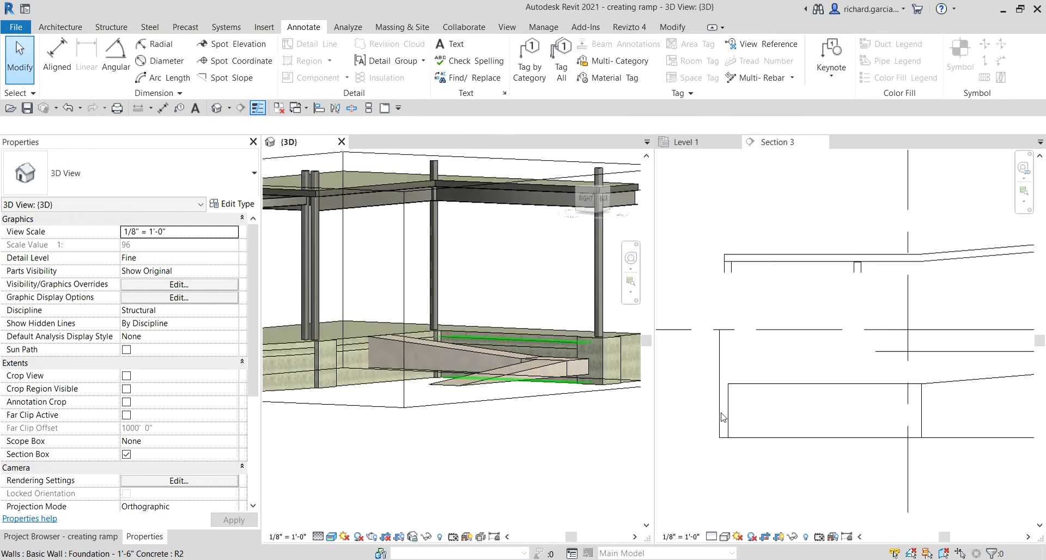
{"action": "left_click", "coordinate": [737, 362]}
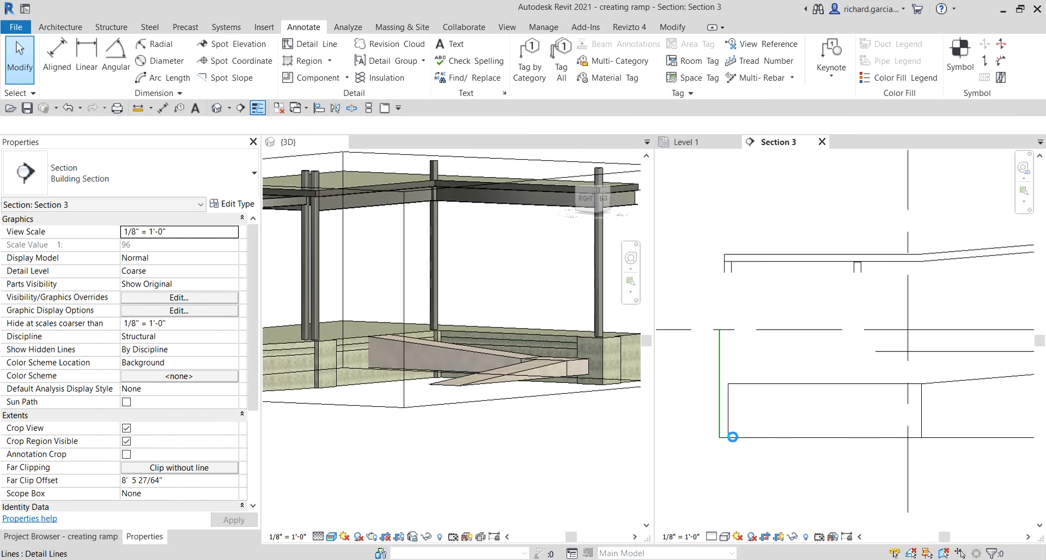
{"action": "key", "text": "Escape"}
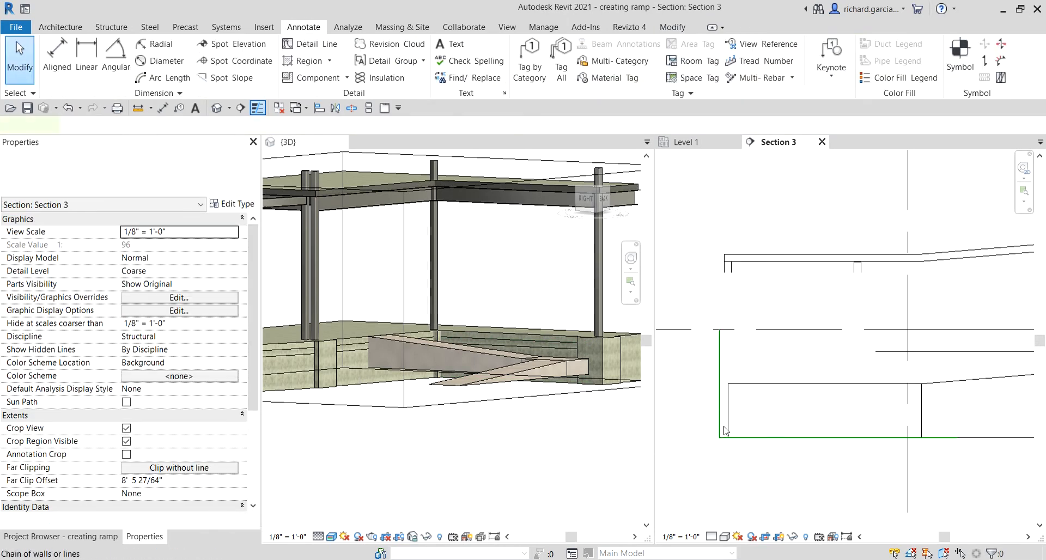
{"action": "left_click", "coordinate": [720, 408]}
{"action": "key", "text": "Escape"}
{"action": "scroll", "coordinate": [774, 425], "scroll_direction": "down", "scroll_amount": 2}
{"action": "scroll", "coordinate": [774, 425], "scroll_direction": "down", "scroll_amount": 1}
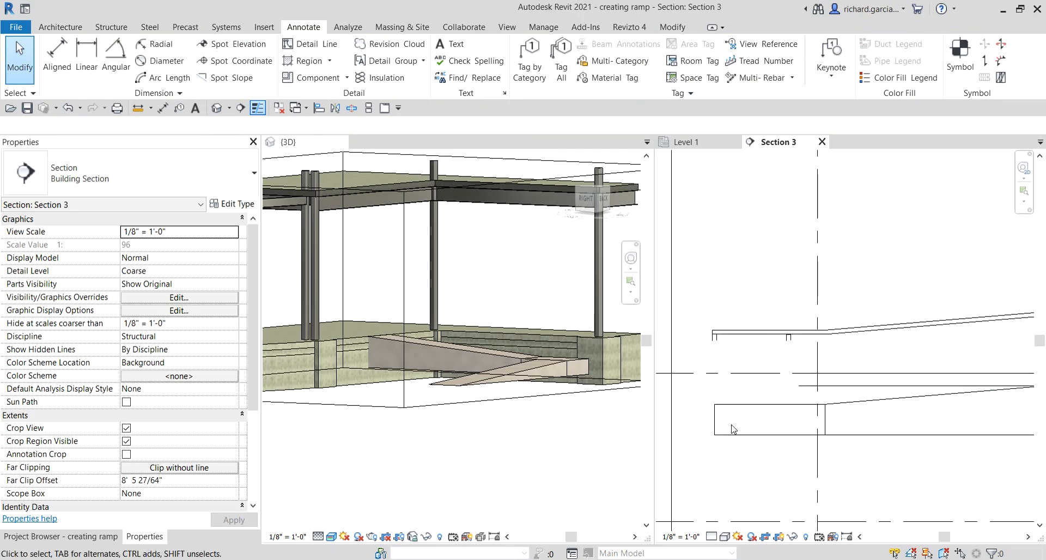
{"action": "scroll", "coordinate": [805, 421], "scroll_direction": "down", "scroll_amount": 1}
{"action": "scroll", "coordinate": [489, 360], "scroll_direction": "down", "scroll_amount": 1}
{"action": "scroll", "coordinate": [803, 371], "scroll_direction": "down", "scroll_amount": 1}
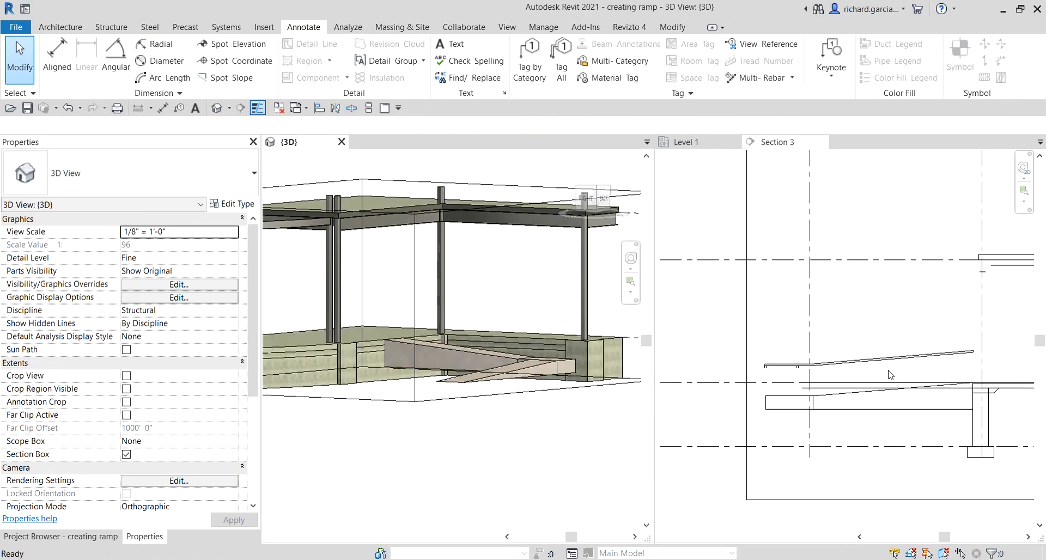
Set the Ramp 1 type's ramp material to Concrete, Precast and deselect the ramp
{"action": "scroll", "coordinate": [351, 329], "scroll_direction": "up", "scroll_amount": 3}
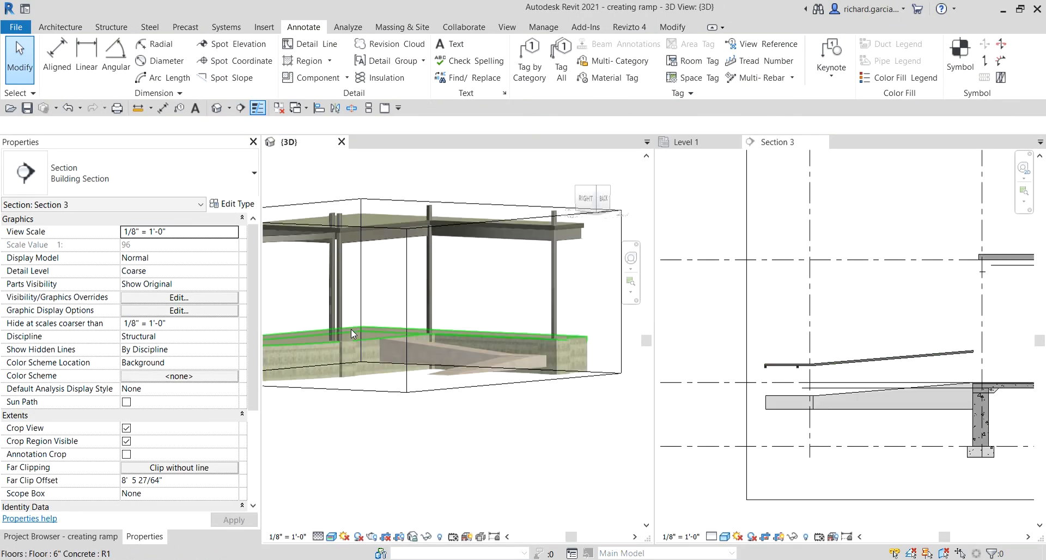
{"action": "scroll", "coordinate": [448, 364], "scroll_direction": "up", "scroll_amount": 2}
{"action": "left_click", "coordinate": [445, 345]}
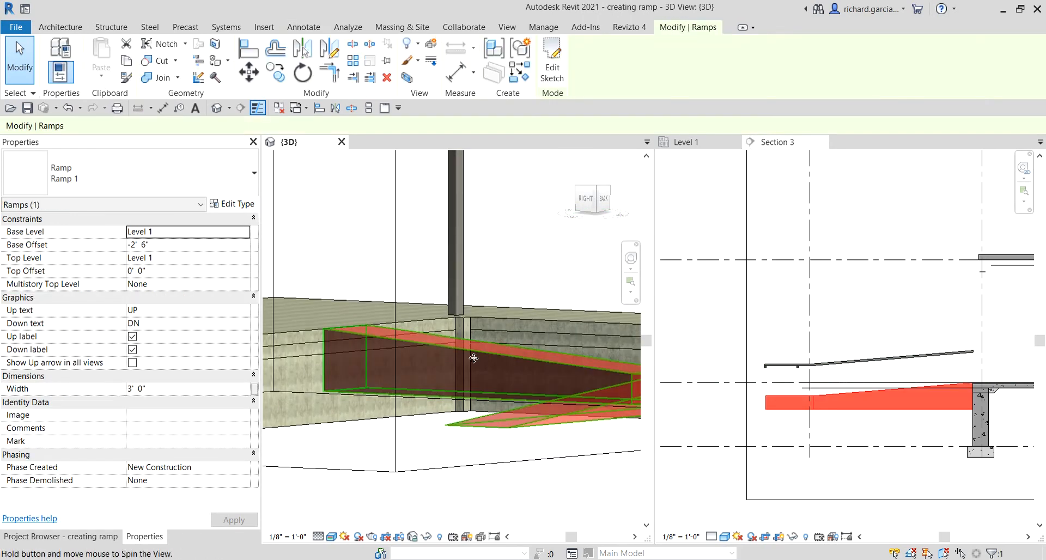
{"action": "middle_click_drag", "start_coordinate": [444, 346], "coordinate": [381, 364], "text": "shift"}
{"action": "scroll", "coordinate": [382, 363], "scroll_direction": "up", "scroll_amount": 1}
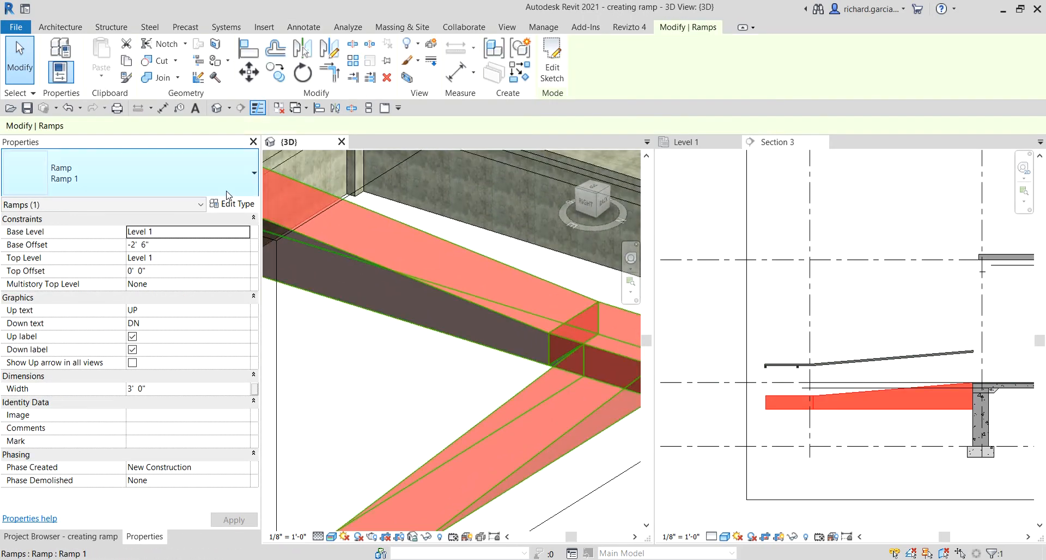
{"action": "key", "text": "ctrl"}
{"action": "left_click", "coordinate": [228, 204]}
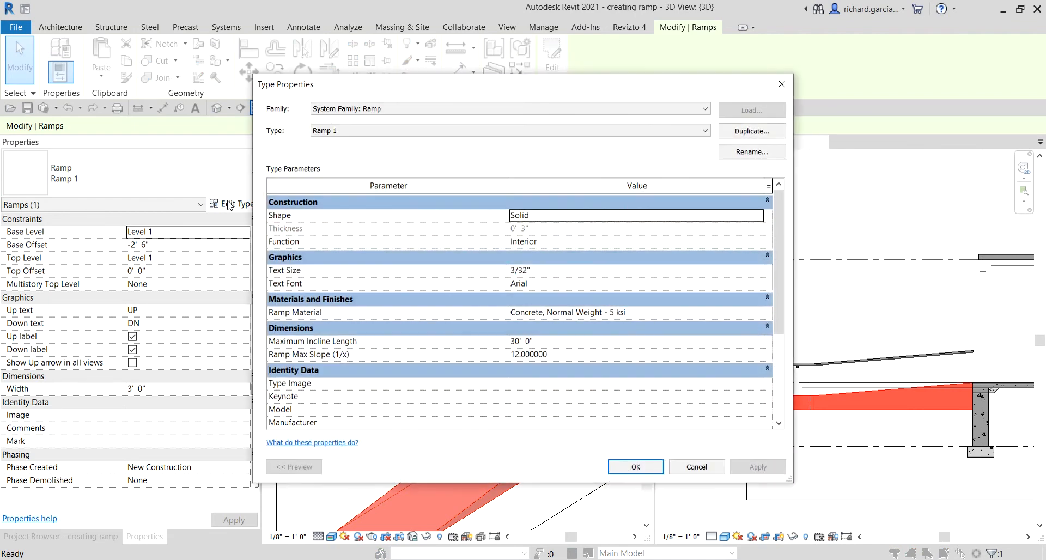
{"action": "key", "text": "ctrl"}
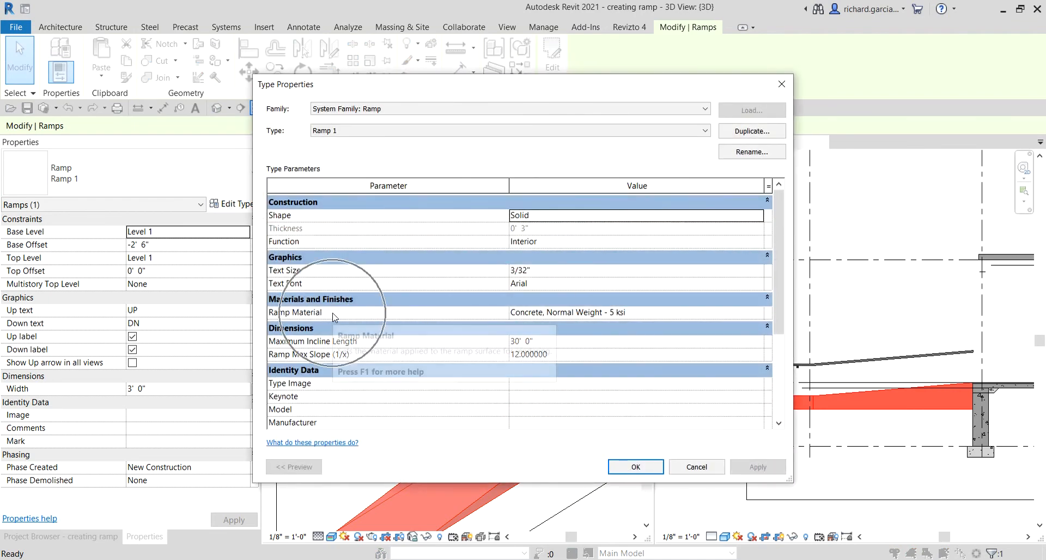
{"action": "left_click", "coordinate": [763, 315]}
{"action": "left_click", "coordinate": [759, 314]}
{"action": "key", "text": "ctrl"}
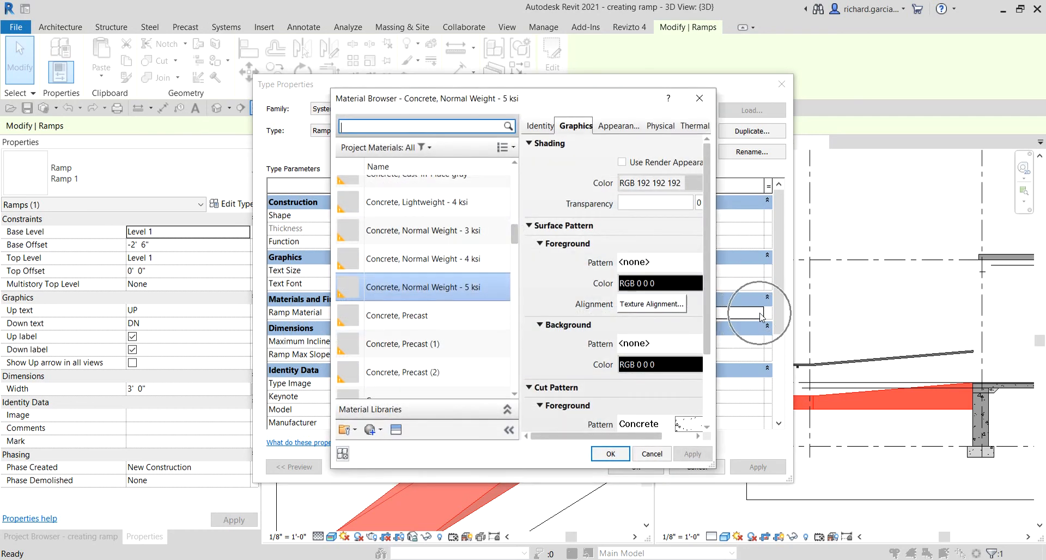
{"action": "scroll", "coordinate": [392, 190], "scroll_direction": "up", "scroll_amount": 1}
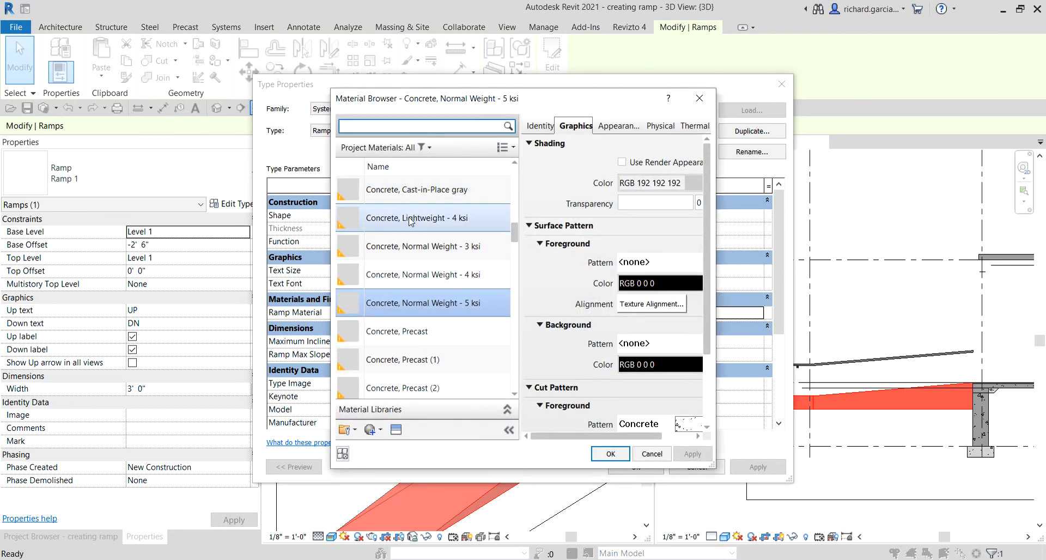
{"action": "left_click", "coordinate": [405, 342]}
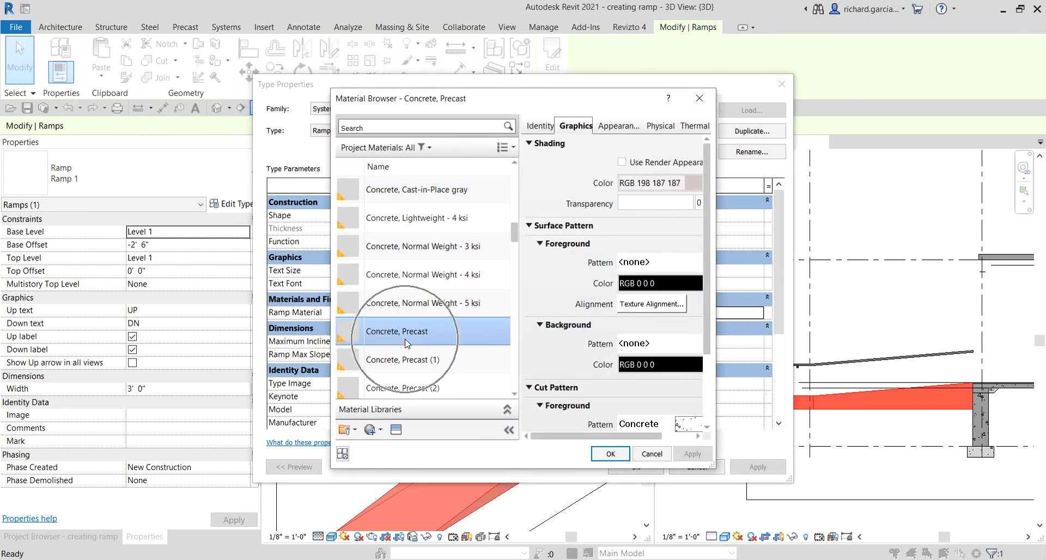
{"action": "left_click", "coordinate": [610, 455]}
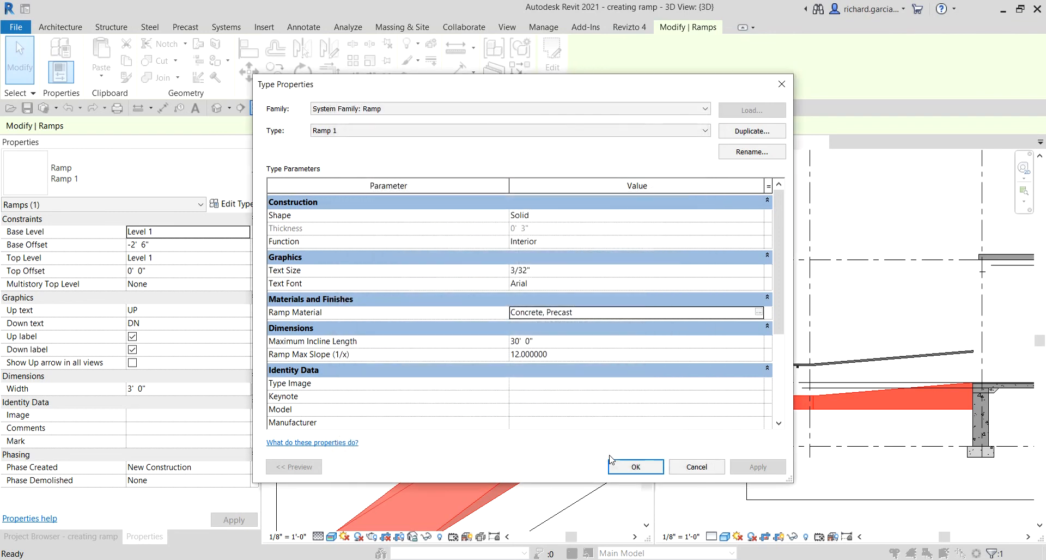
{"action": "left_click", "coordinate": [627, 468]}
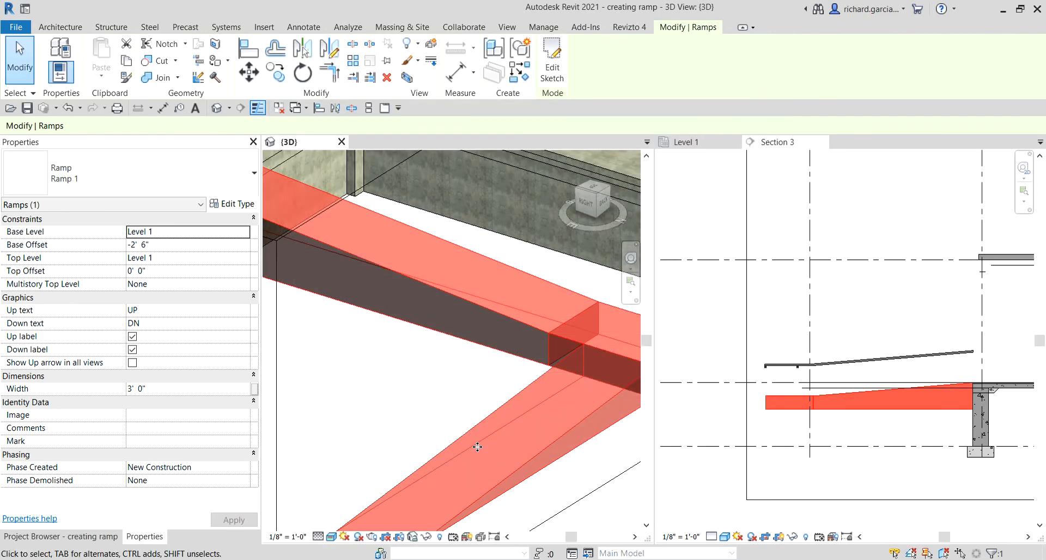
{"action": "left_click", "coordinate": [413, 376]}
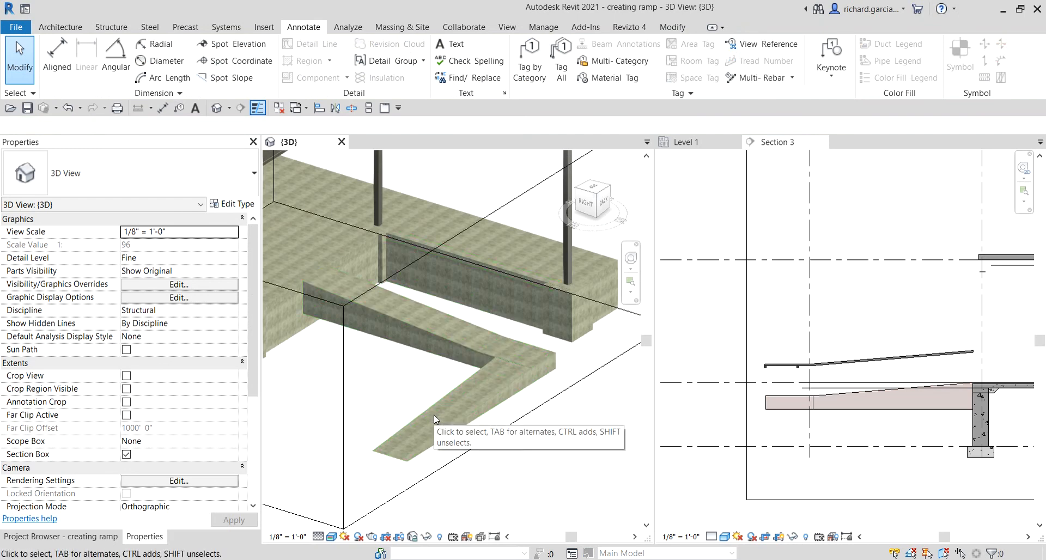
Orbit the 3D view to show the whole ramp and tile the 3D, section and Level 1 plan views
{"action": "middle_click_drag", "start_coordinate": [433, 414], "coordinate": [415, 432], "text": "shift"}
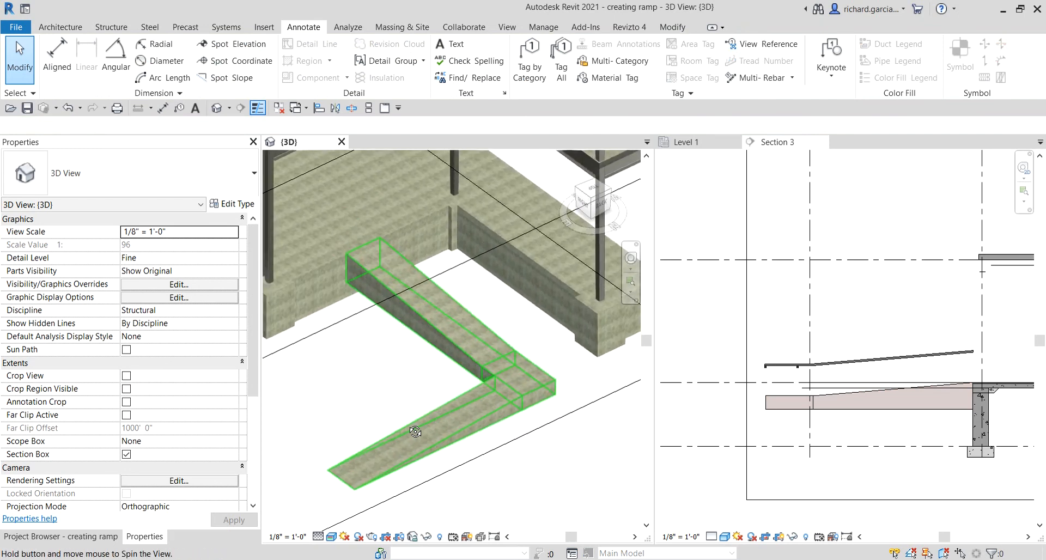
{"action": "scroll", "coordinate": [417, 377], "scroll_direction": "up", "scroll_amount": 1}
{"action": "scroll", "coordinate": [420, 374], "scroll_direction": "down", "scroll_amount": 2}
{"action": "middle_click_drag", "start_coordinate": [451, 382], "coordinate": [452, 409]}
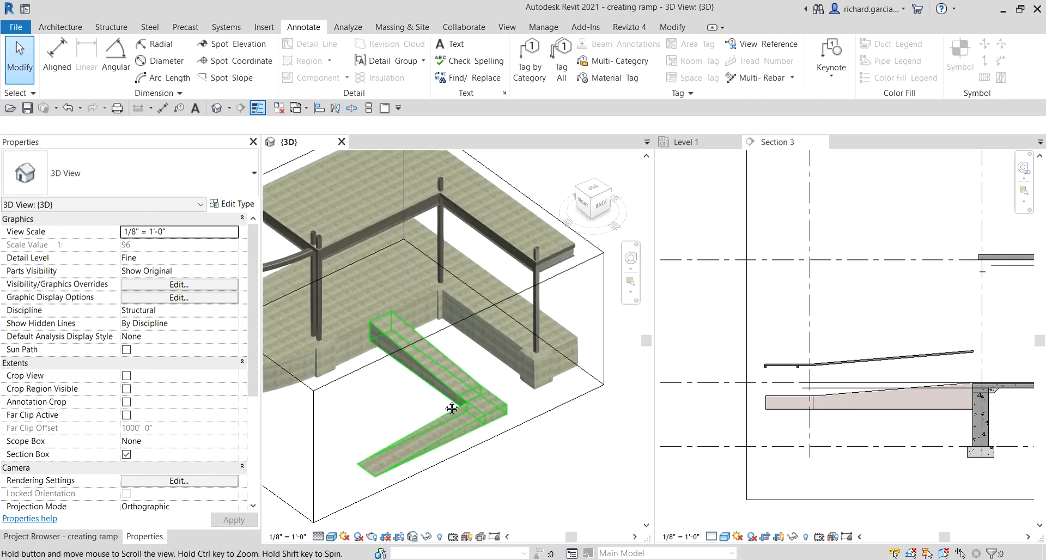
{"action": "key", "text": "w"}
{"action": "key", "text": "t"}
{"action": "scroll", "coordinate": [440, 381], "scroll_direction": "down", "scroll_amount": 3}
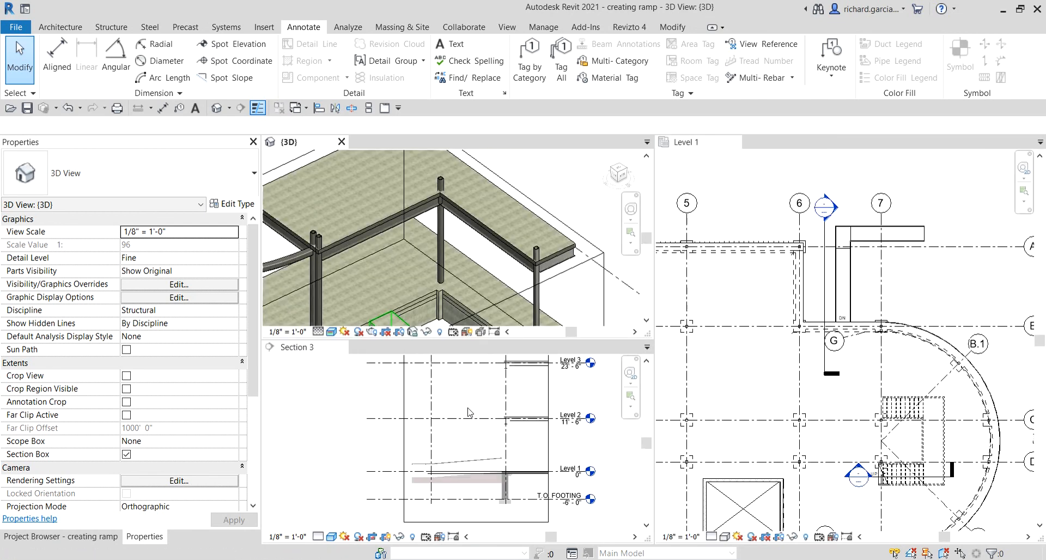
Examine the finished ramp in the tiled section, Level 1 plan and 3D views
{"action": "left_click", "coordinate": [450, 451]}
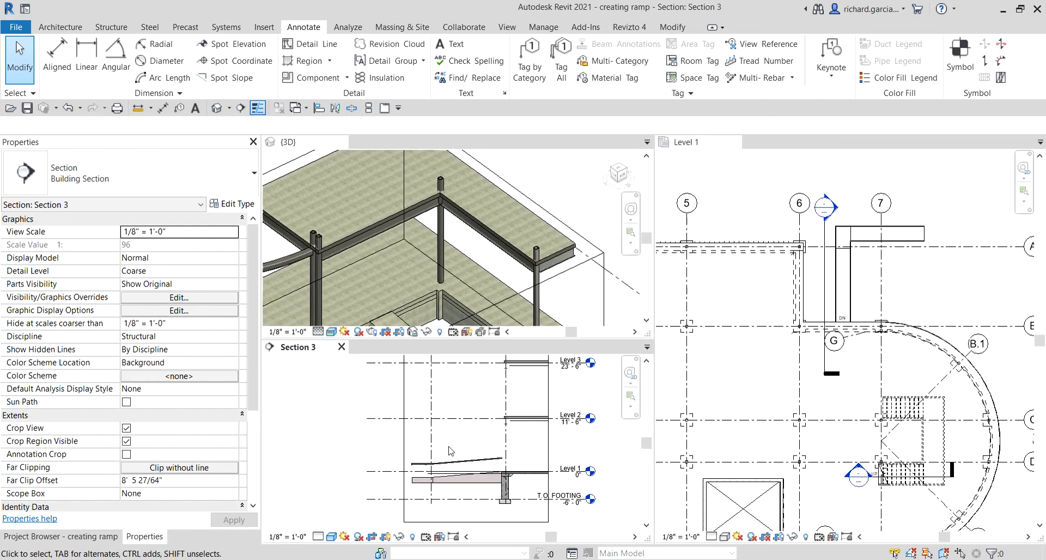
{"action": "left_click", "coordinate": [789, 400]}
{"action": "scroll", "coordinate": [792, 359], "scroll_direction": "up", "scroll_amount": 2}
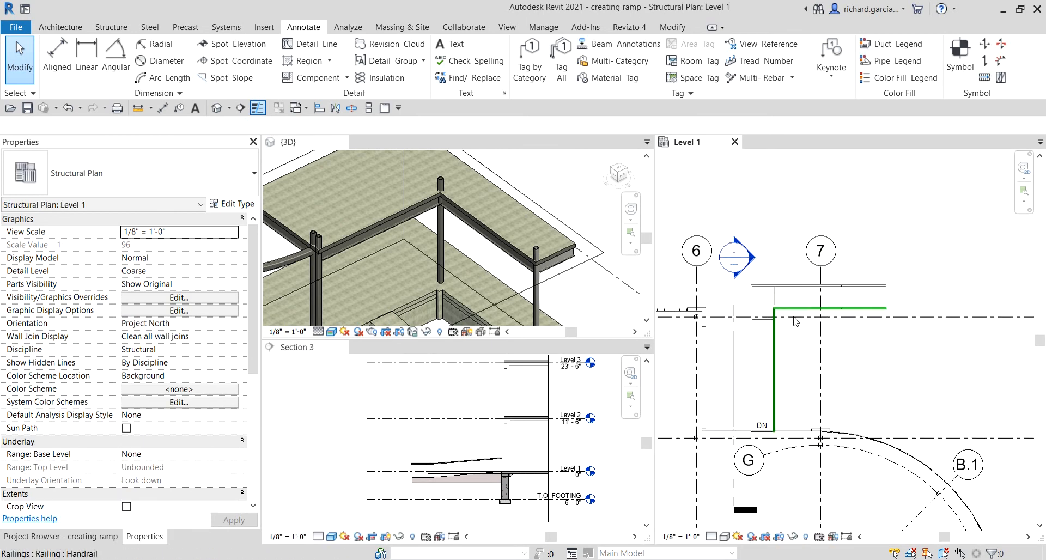
{"action": "scroll", "coordinate": [792, 318], "scroll_direction": "up", "scroll_amount": 3}
{"action": "scroll", "coordinate": [451, 282], "scroll_direction": "down", "scroll_amount": 2}
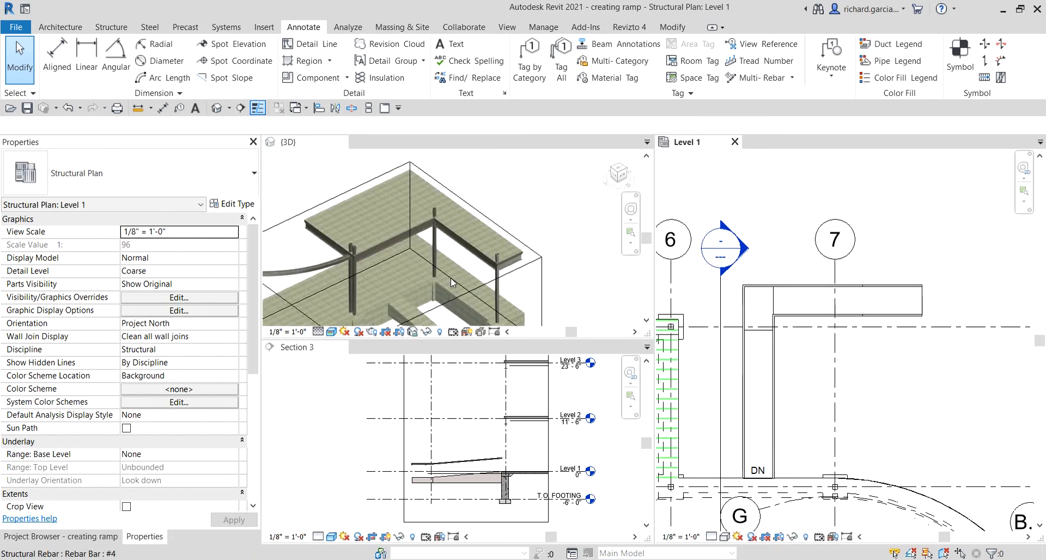
{"action": "left_click", "coordinate": [451, 283]}
{"action": "scroll", "coordinate": [464, 258], "scroll_direction": "up", "scroll_amount": 5}
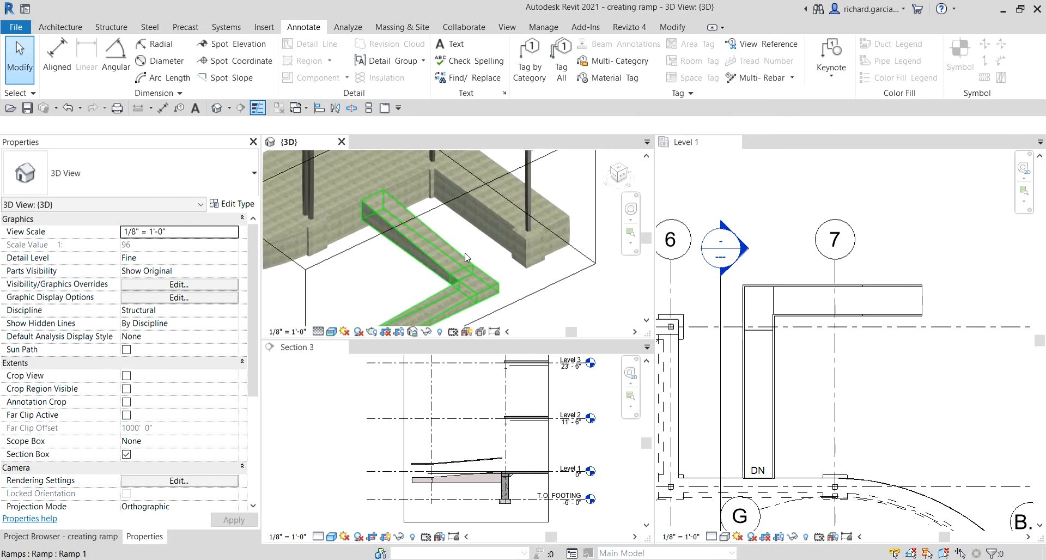
{"action": "middle_click_drag", "start_coordinate": [564, 302], "coordinate": [581, 280]}
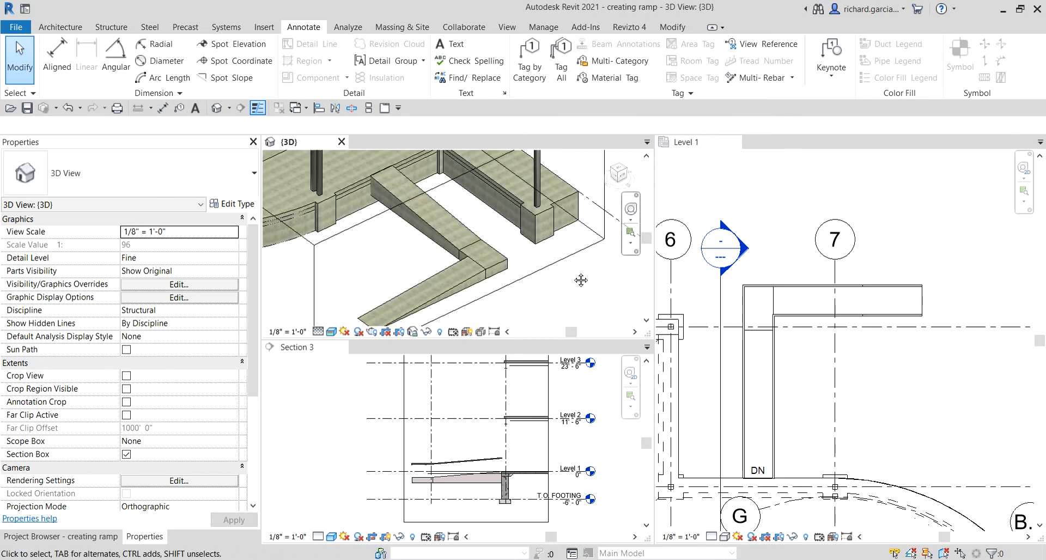